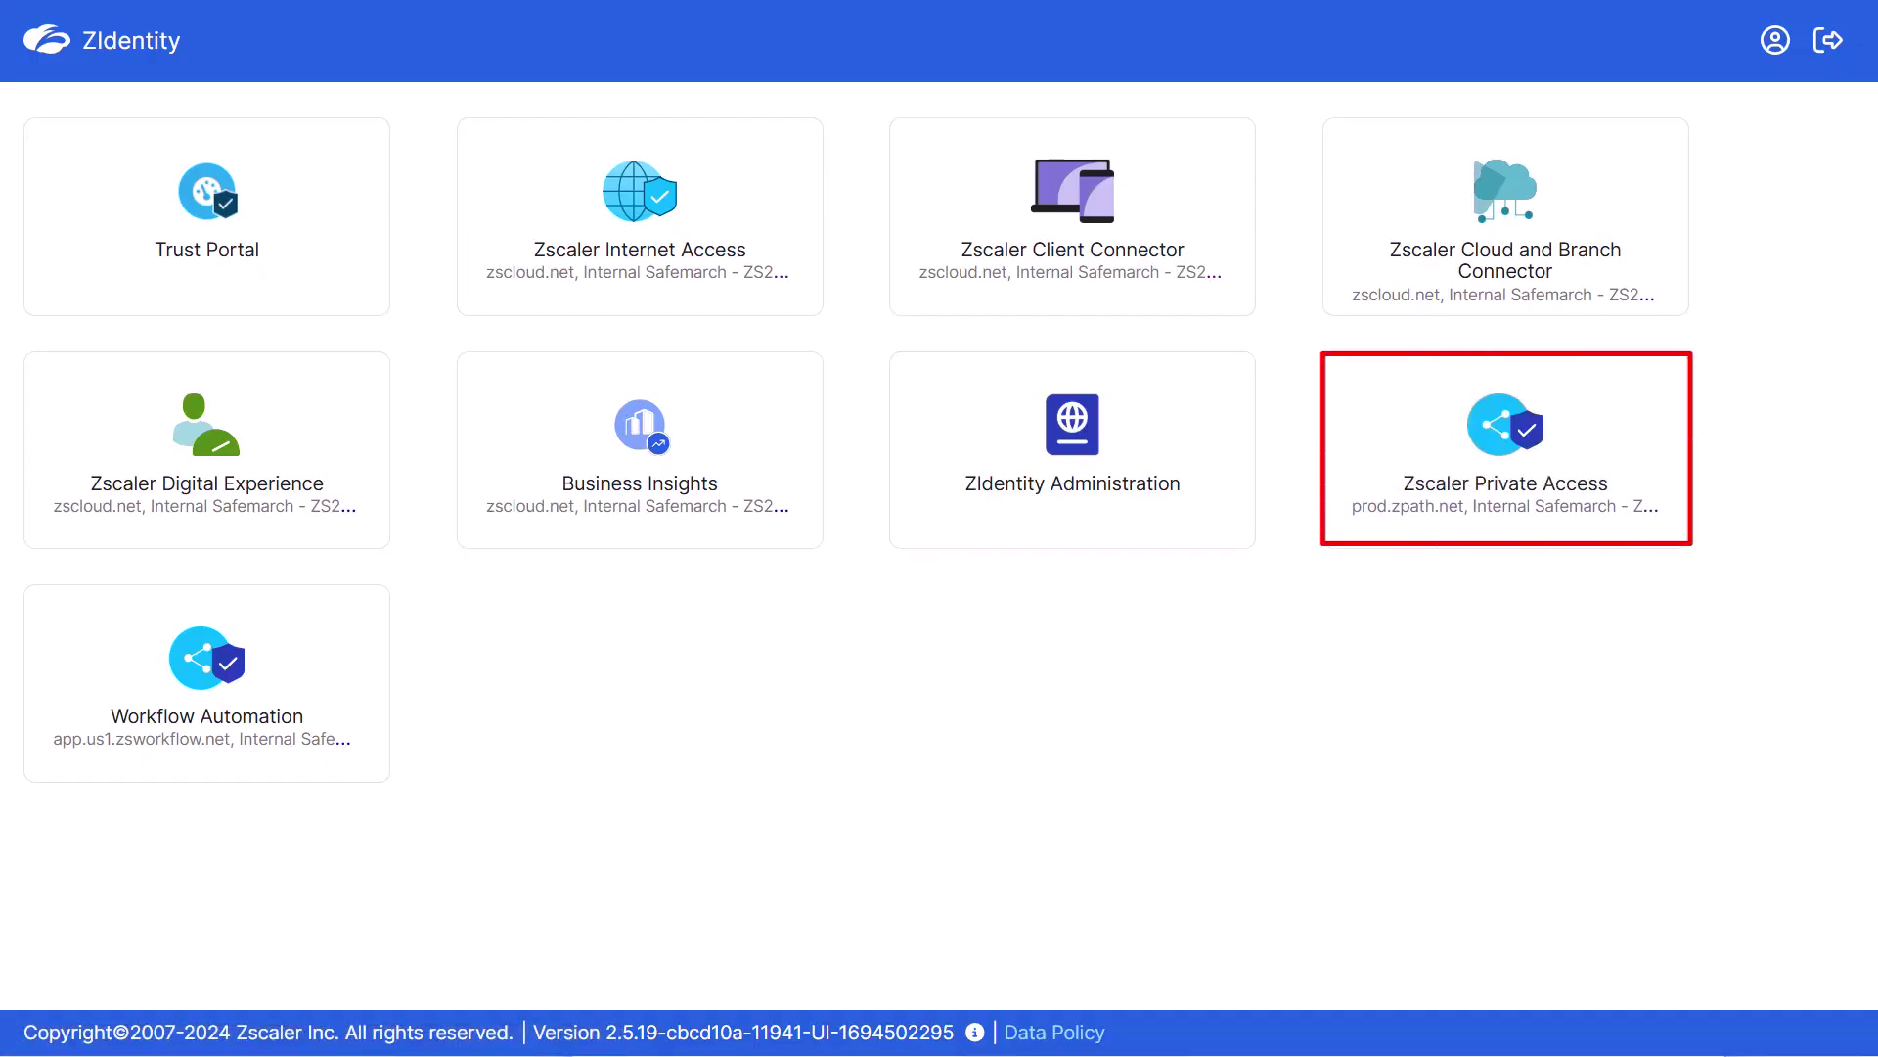
# Step: Open Zscaler Private Access, dismiss the What's New notice and show the App Connector Groups list under Private Infrastructure
pyautogui.click(1506, 423)
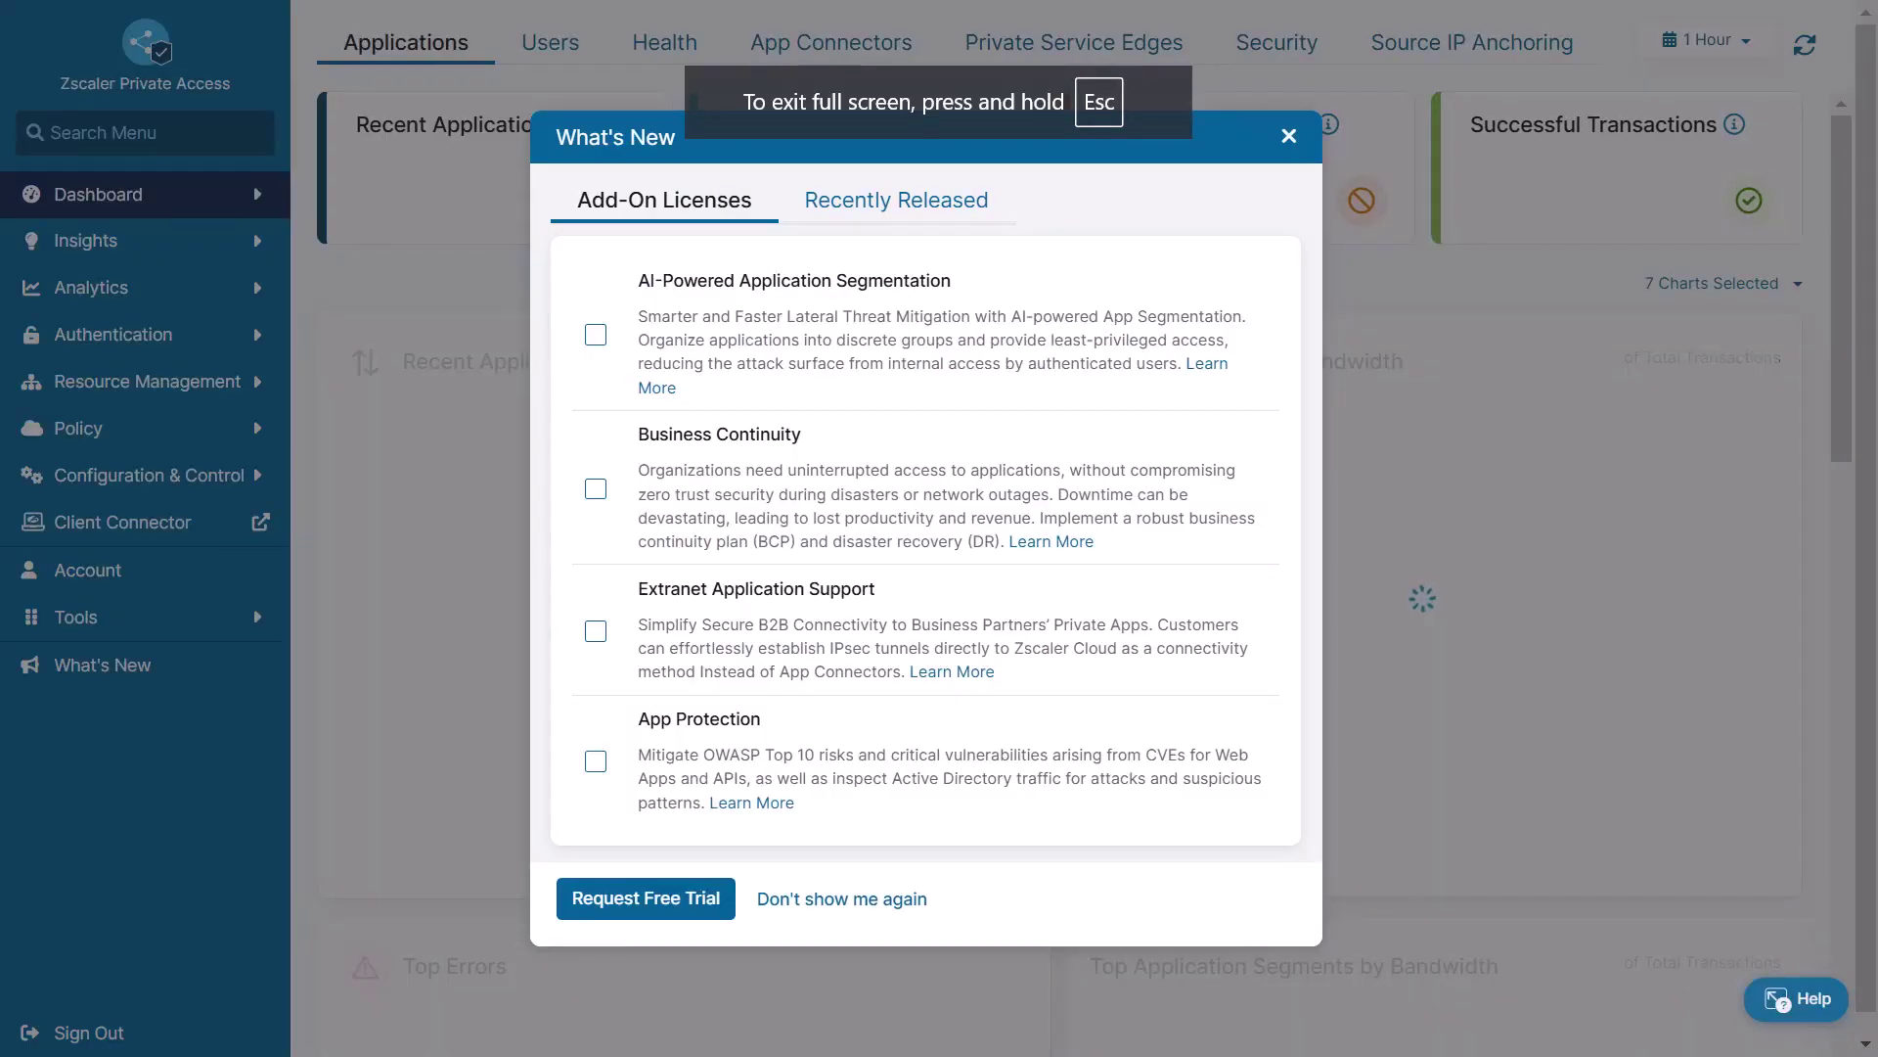
pyautogui.click(1288, 136)
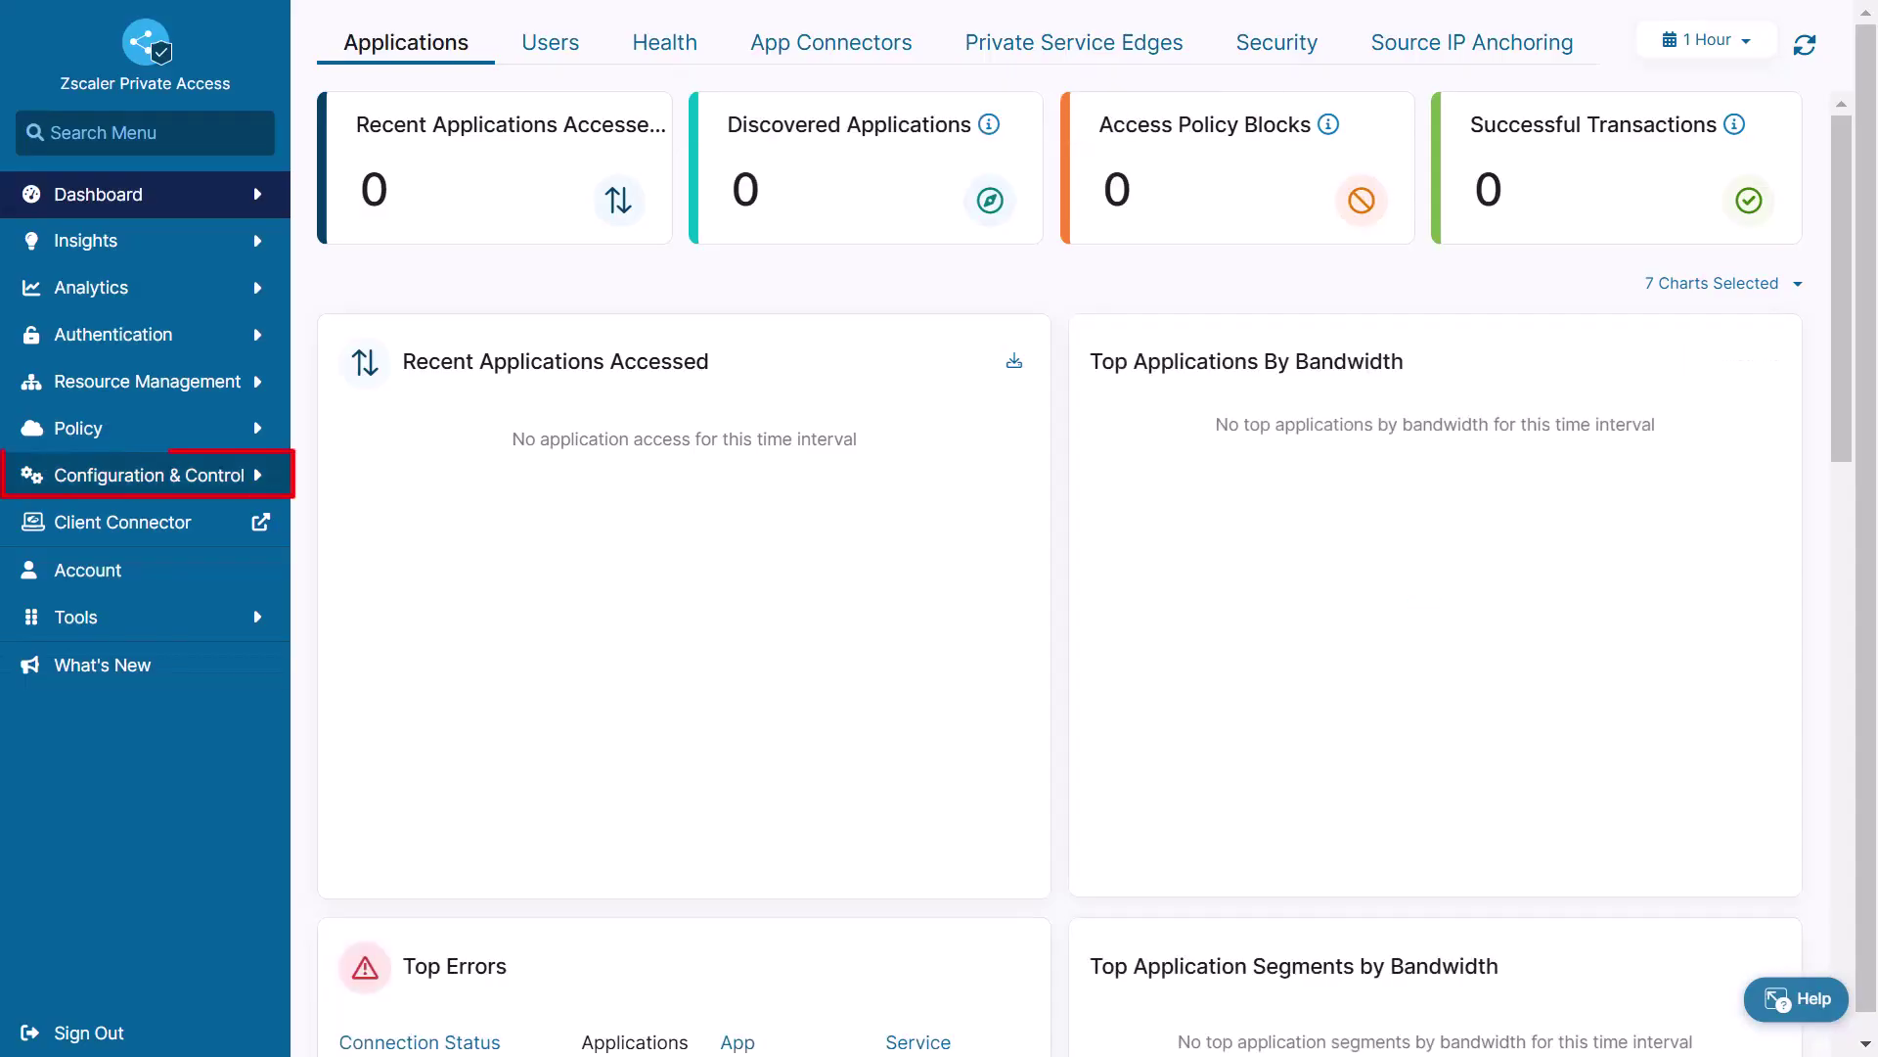
pyautogui.click(149, 476)
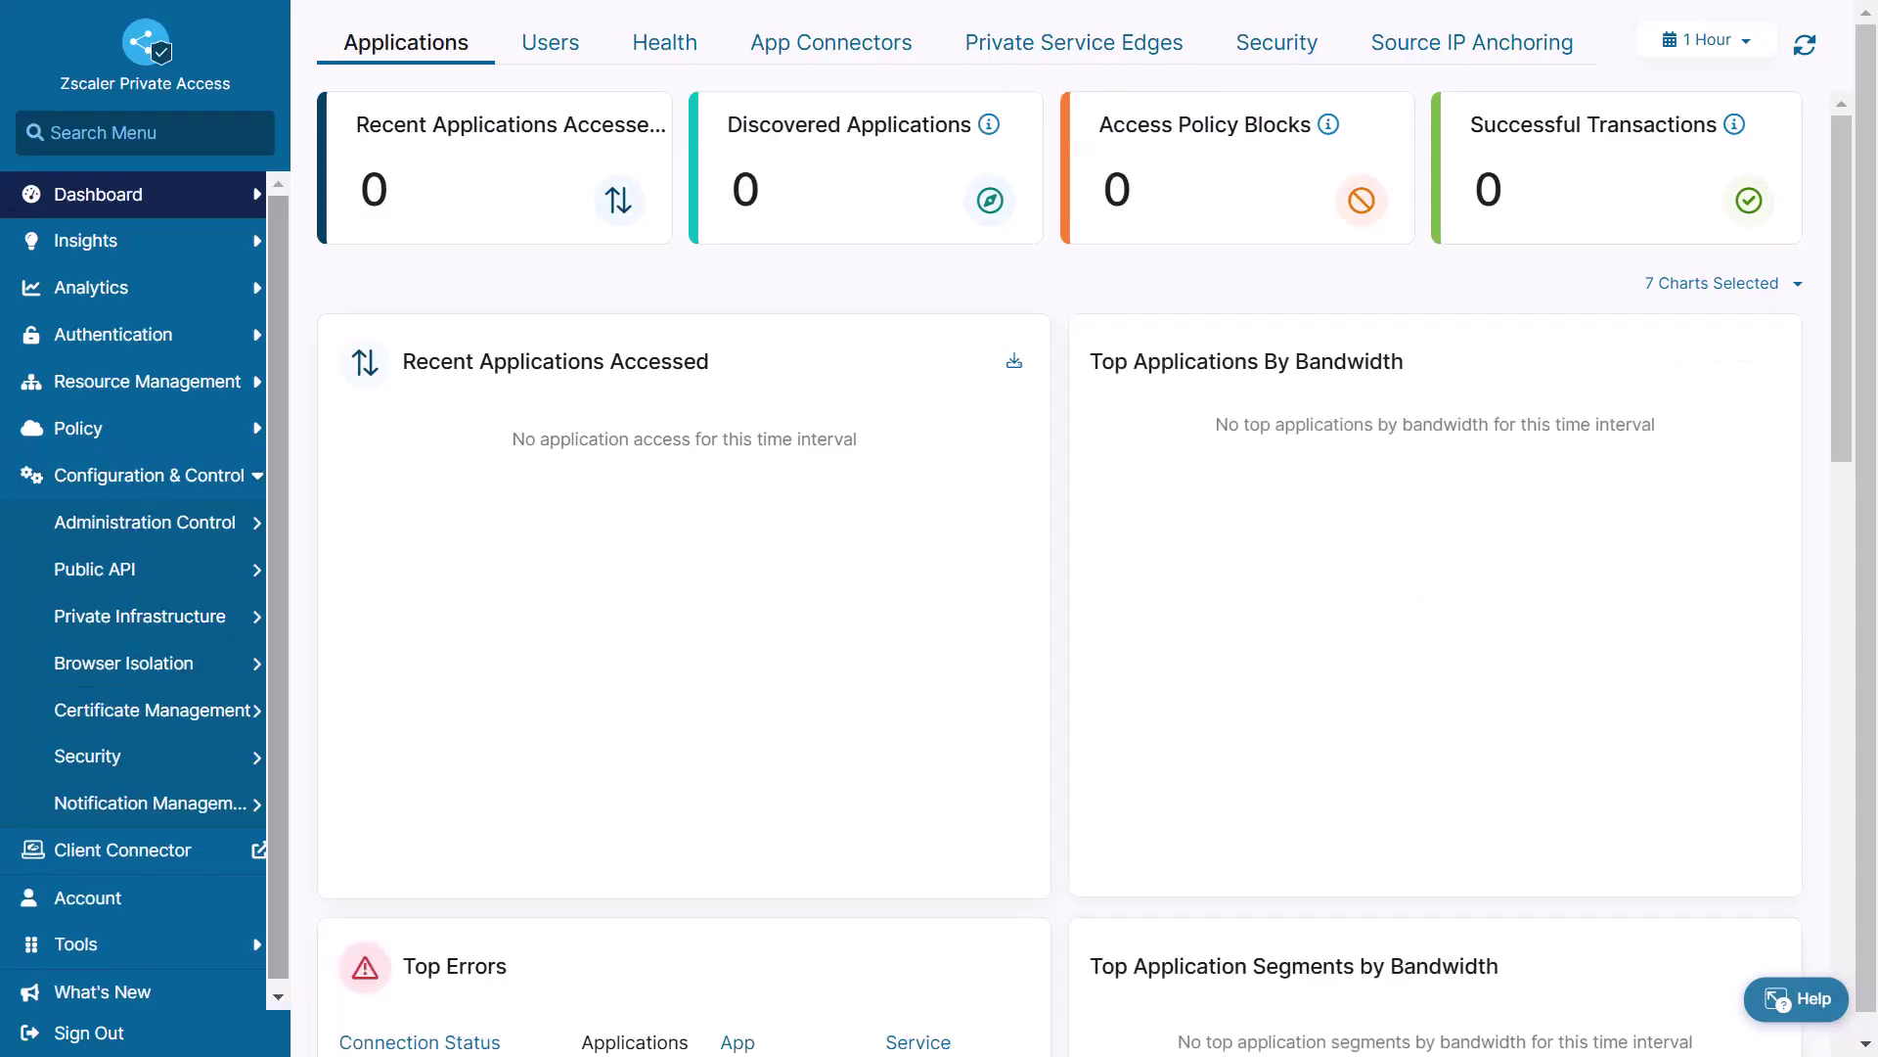
pyautogui.moveTo(145, 523)
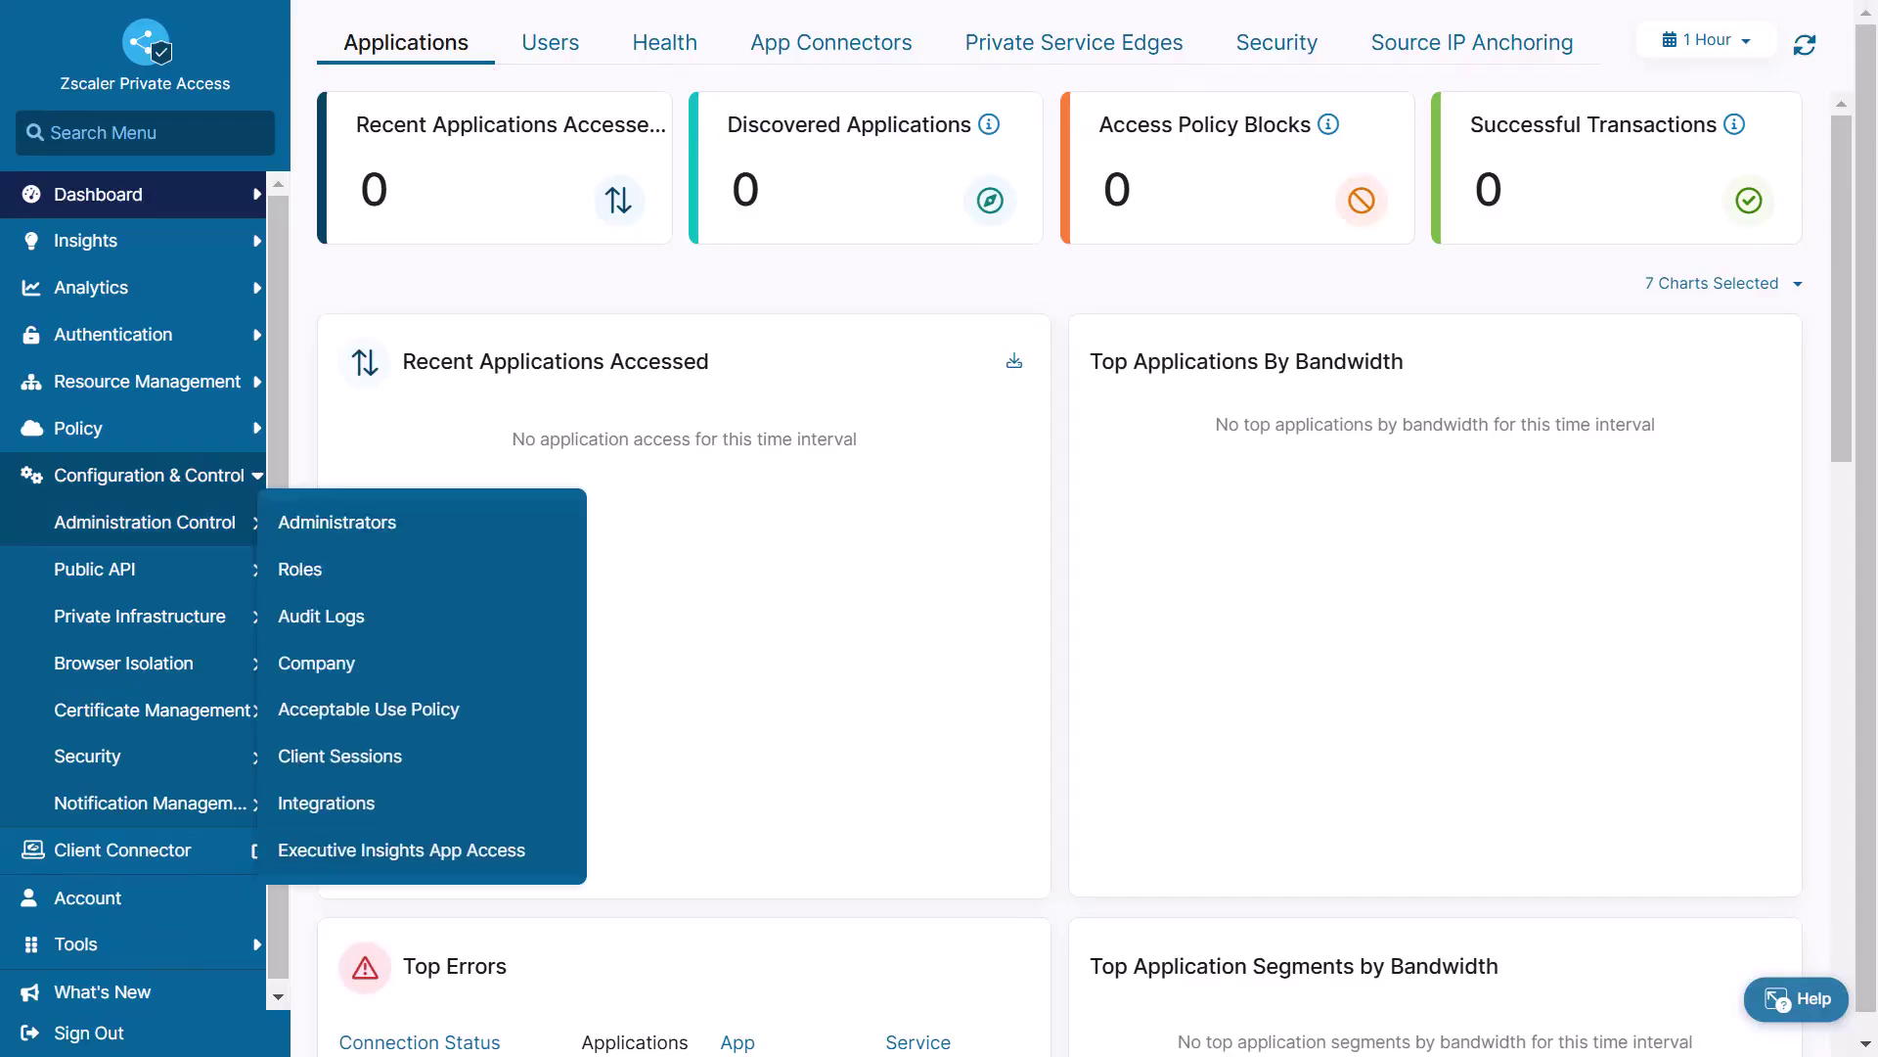
pyautogui.moveTo(140, 616)
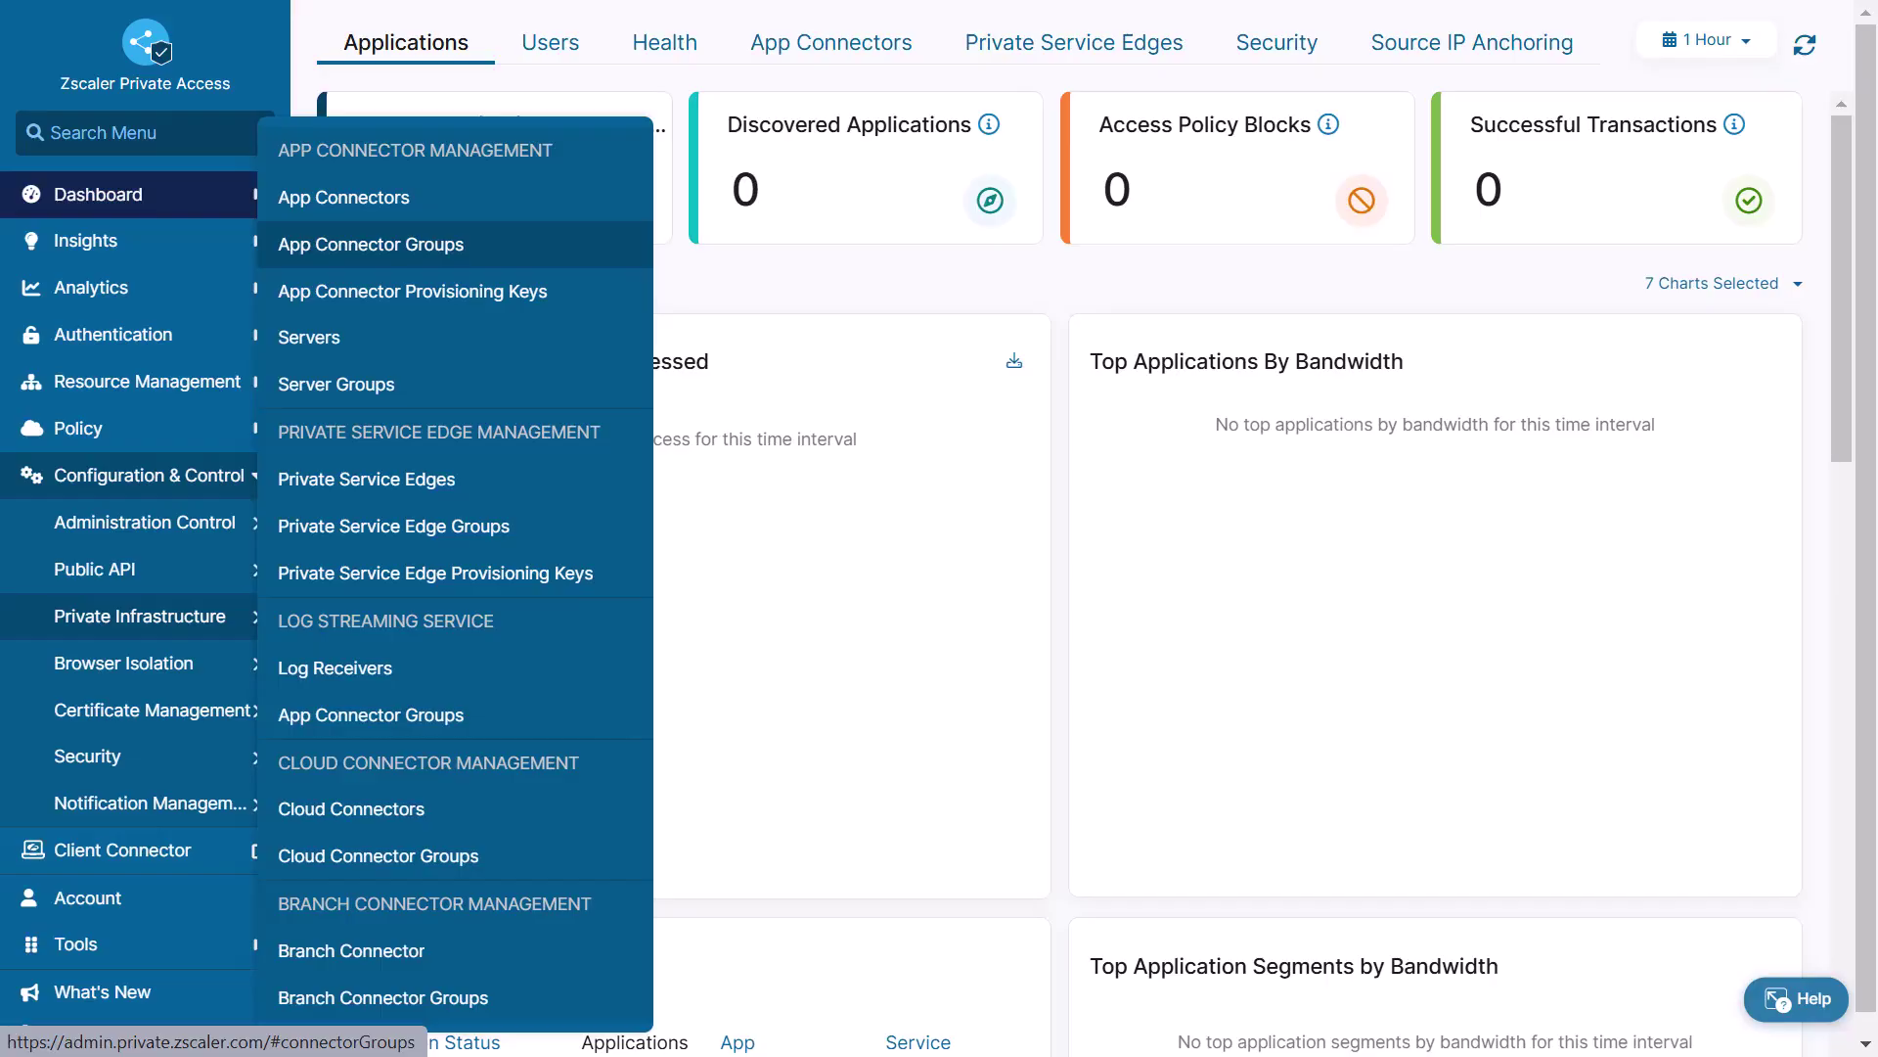
pyautogui.click(371, 243)
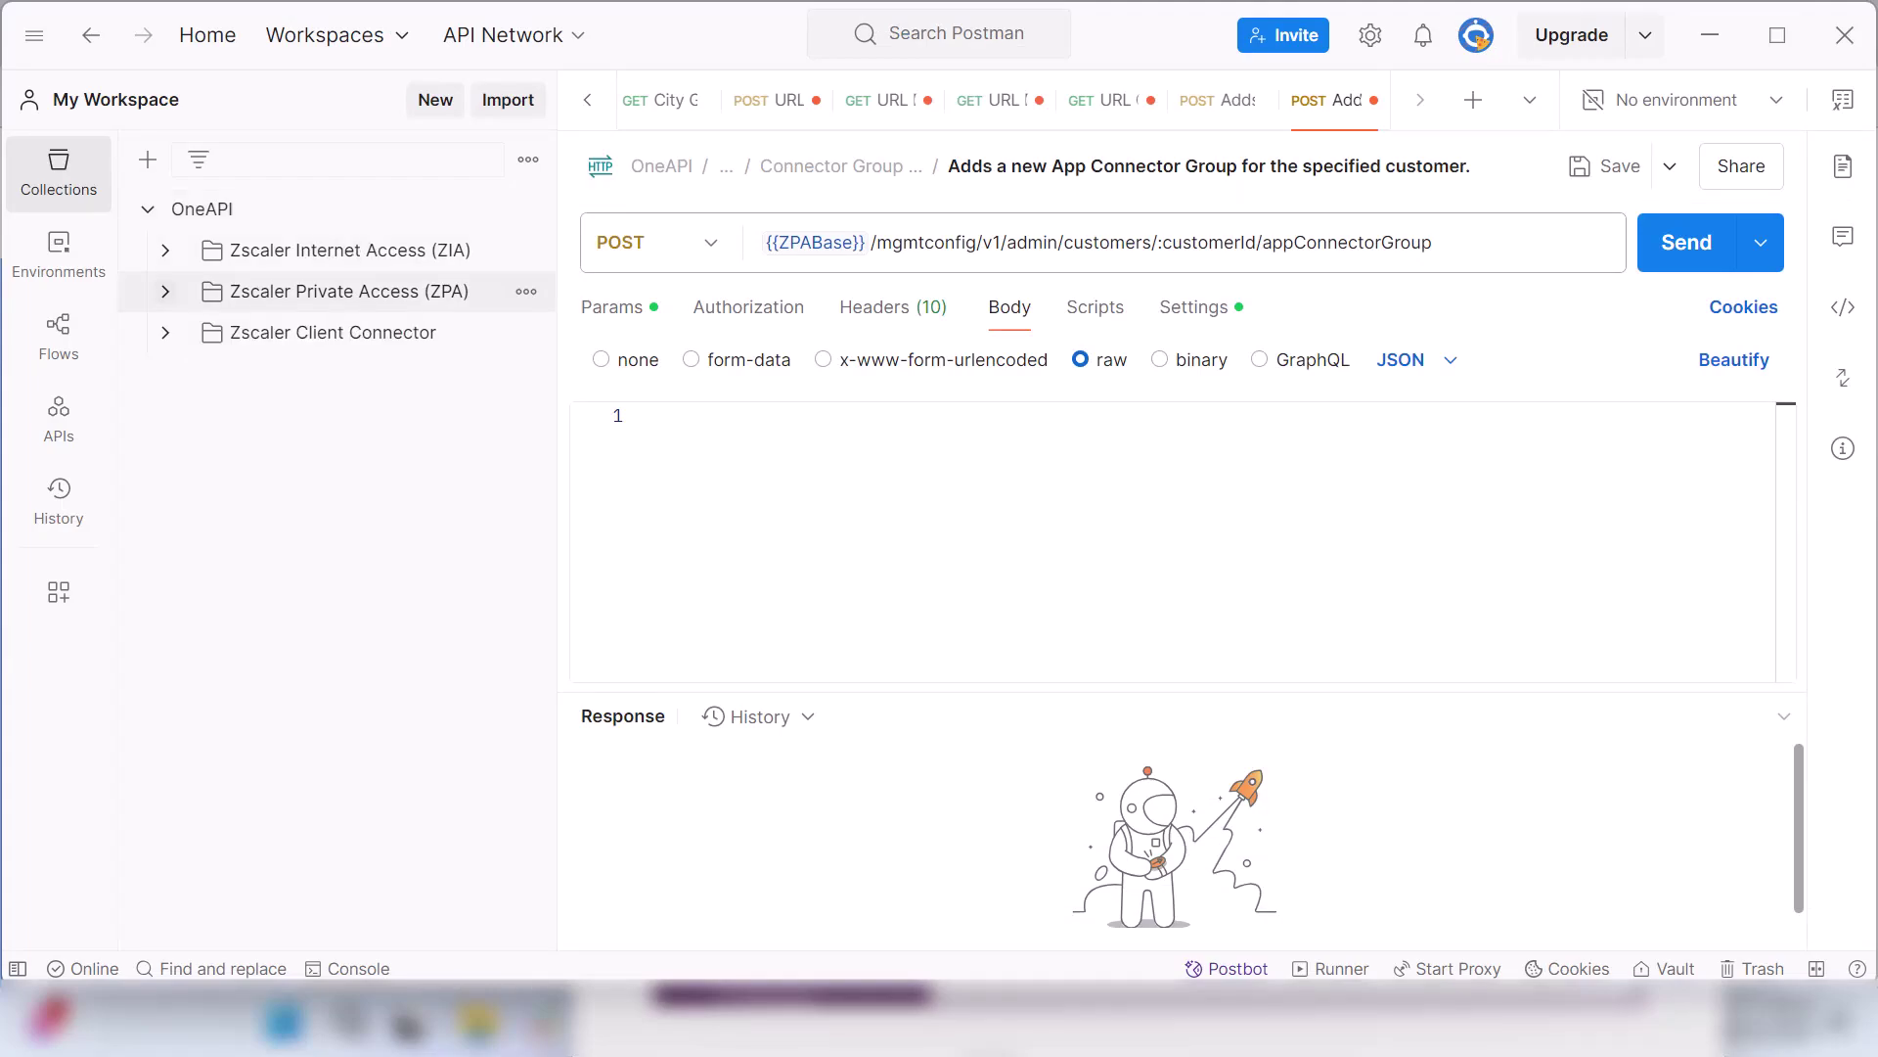
# Step: Switch to Postman and expand the Connector Group Controller folder inside the Zscaler Private Access (ZPA) collection
pyautogui.click(166, 292)
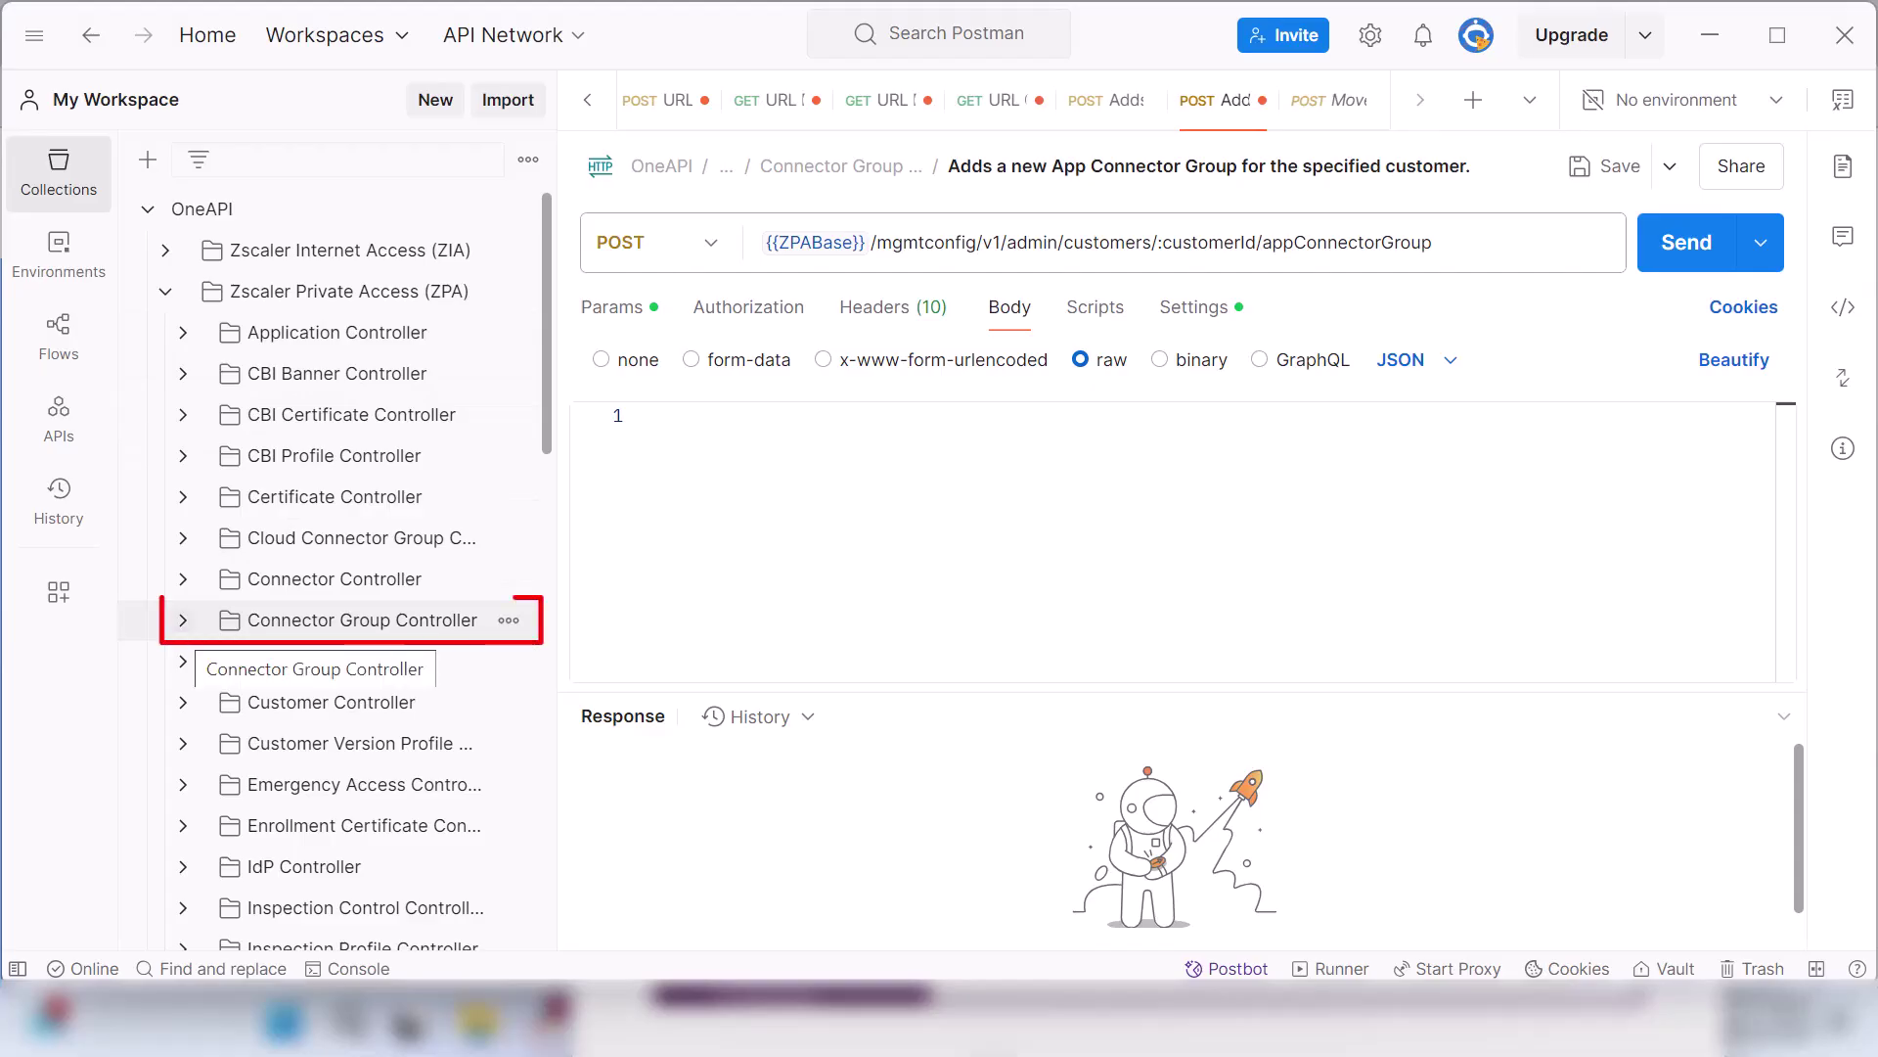
pyautogui.click(195, 622)
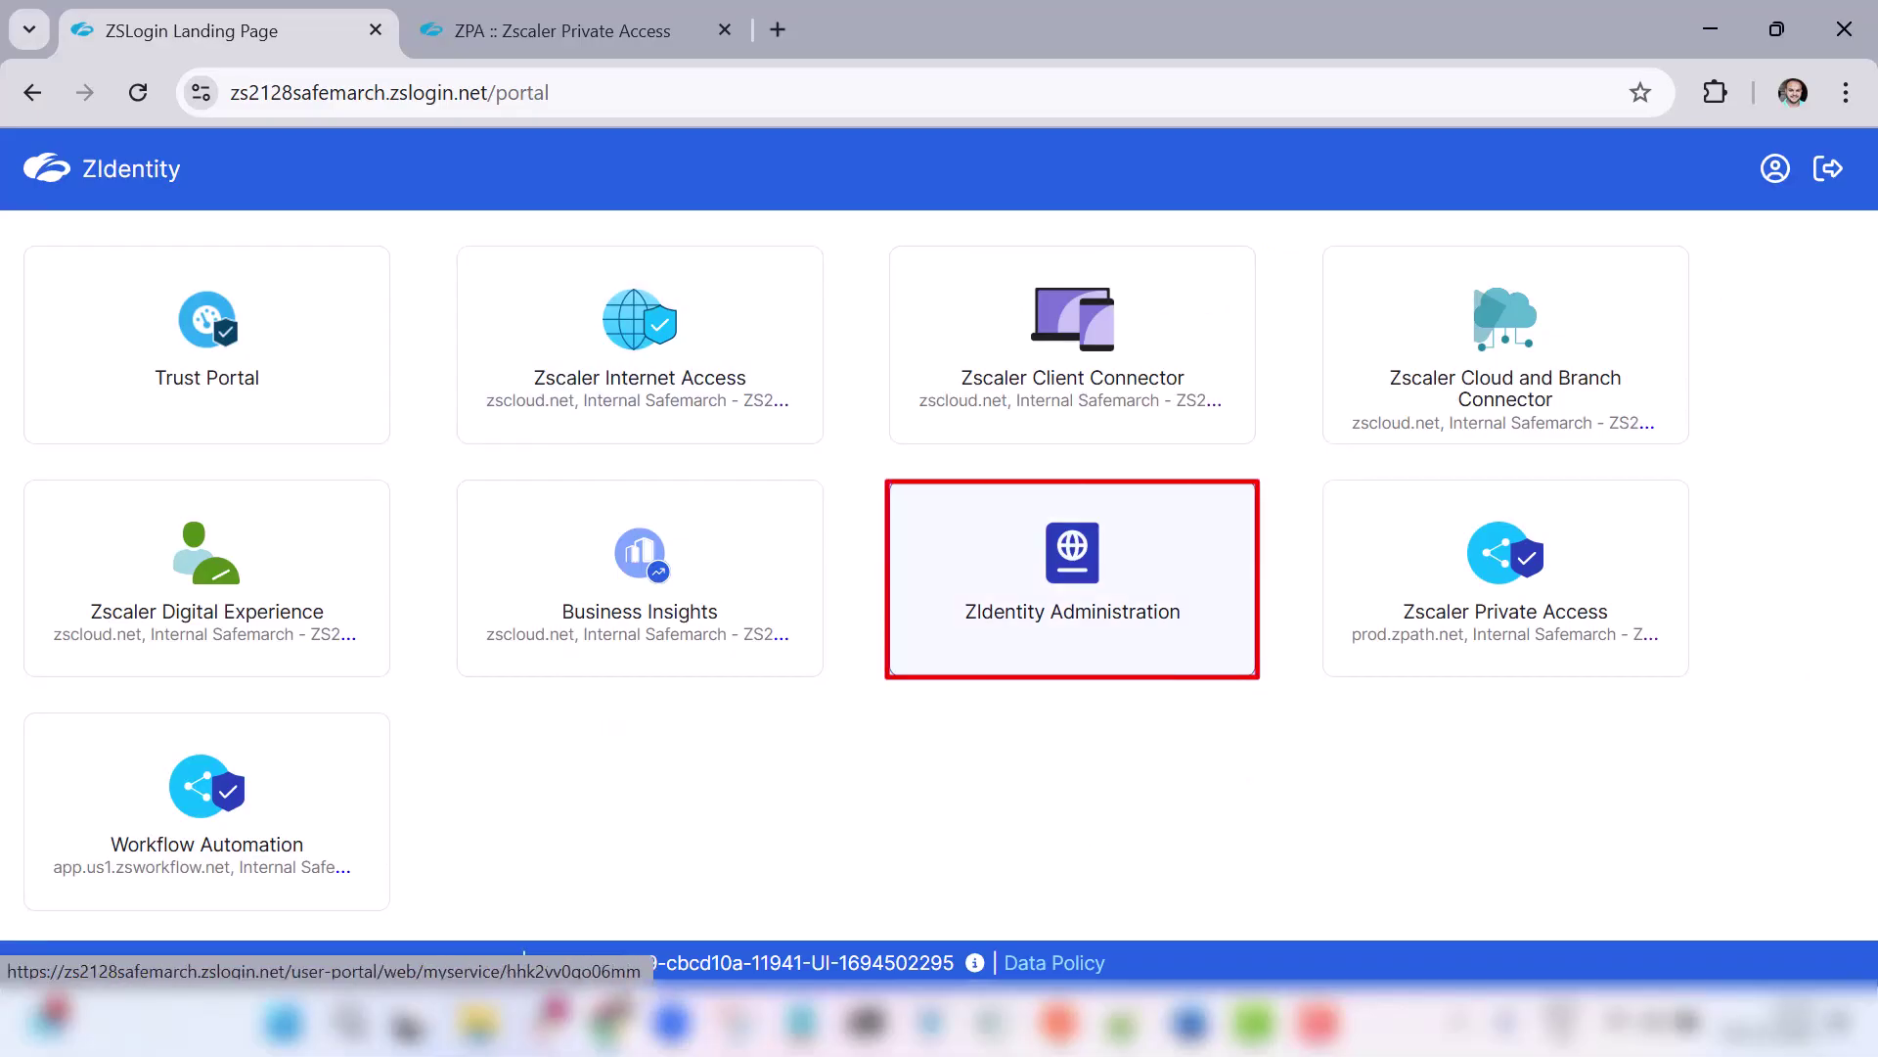
# Step: In ZIdentity Administration, open the ZPA_API_call API client and check which ZPA resource scope it is assigned
pyautogui.click(1073, 577)
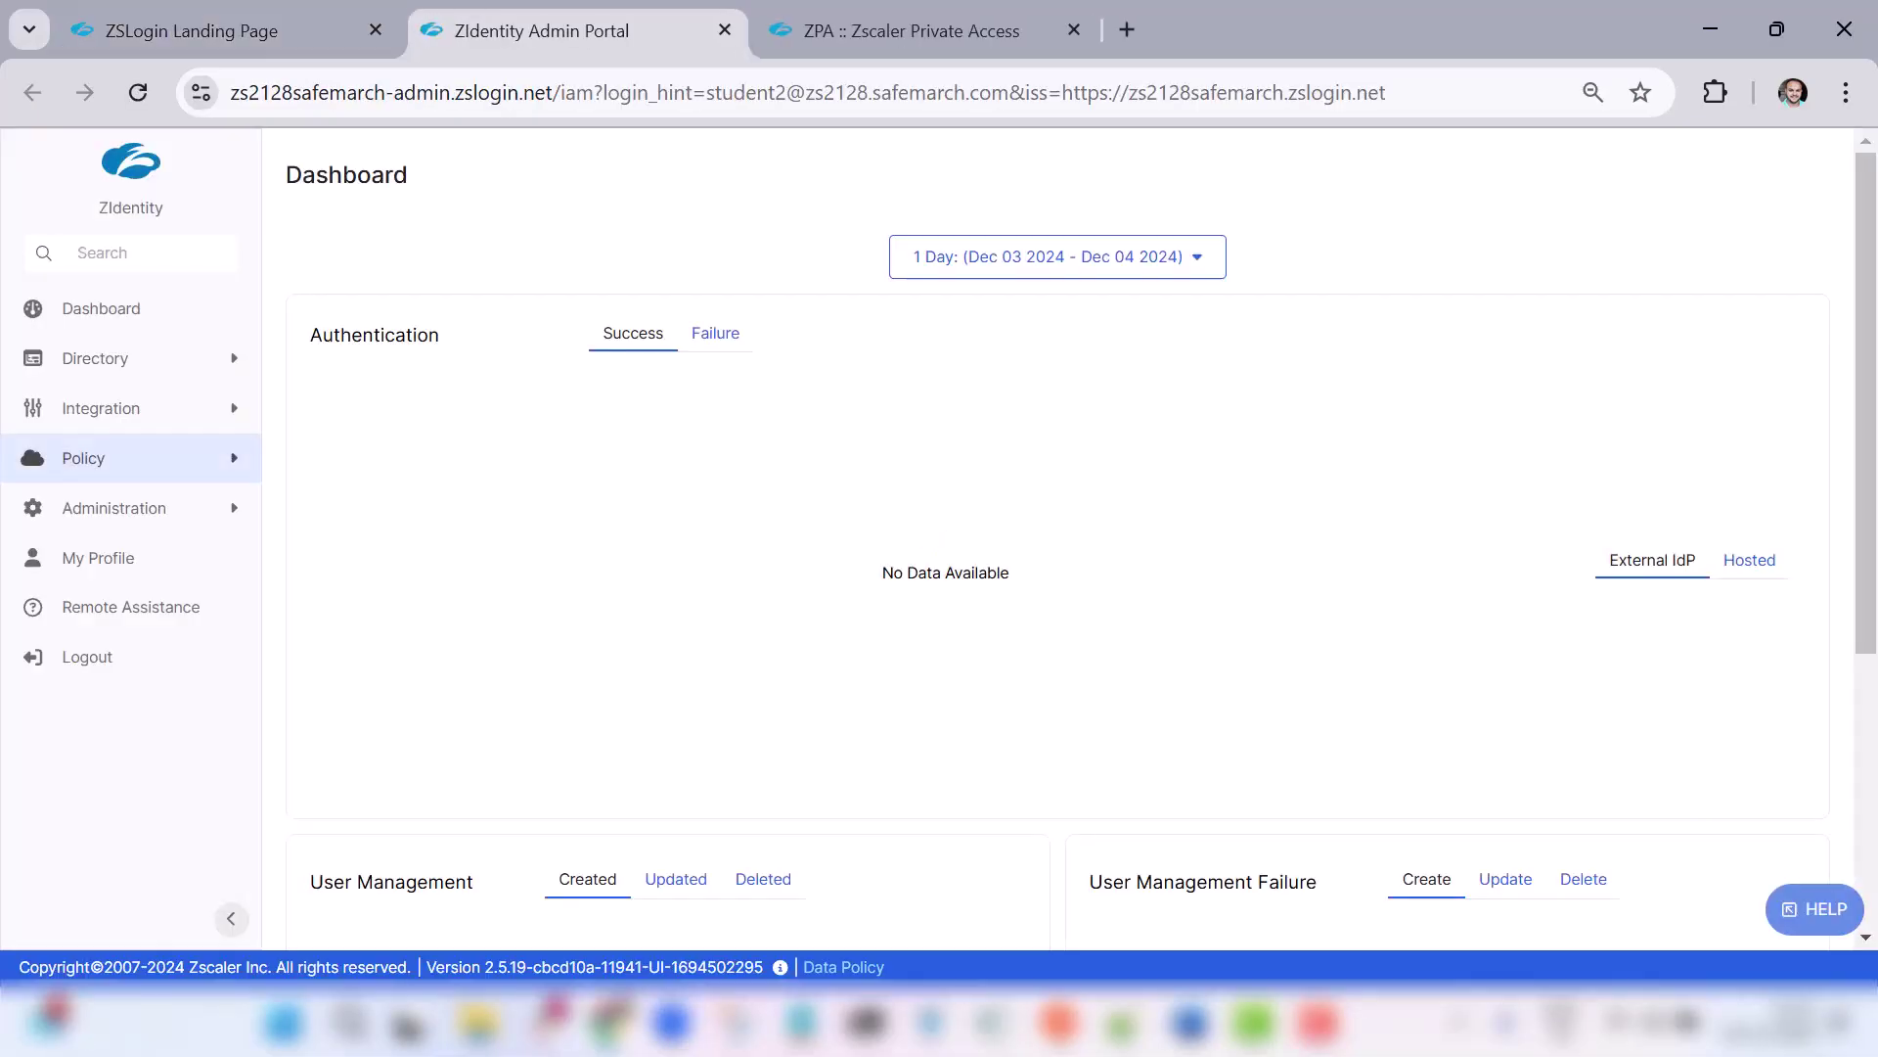
pyautogui.click(101, 500)
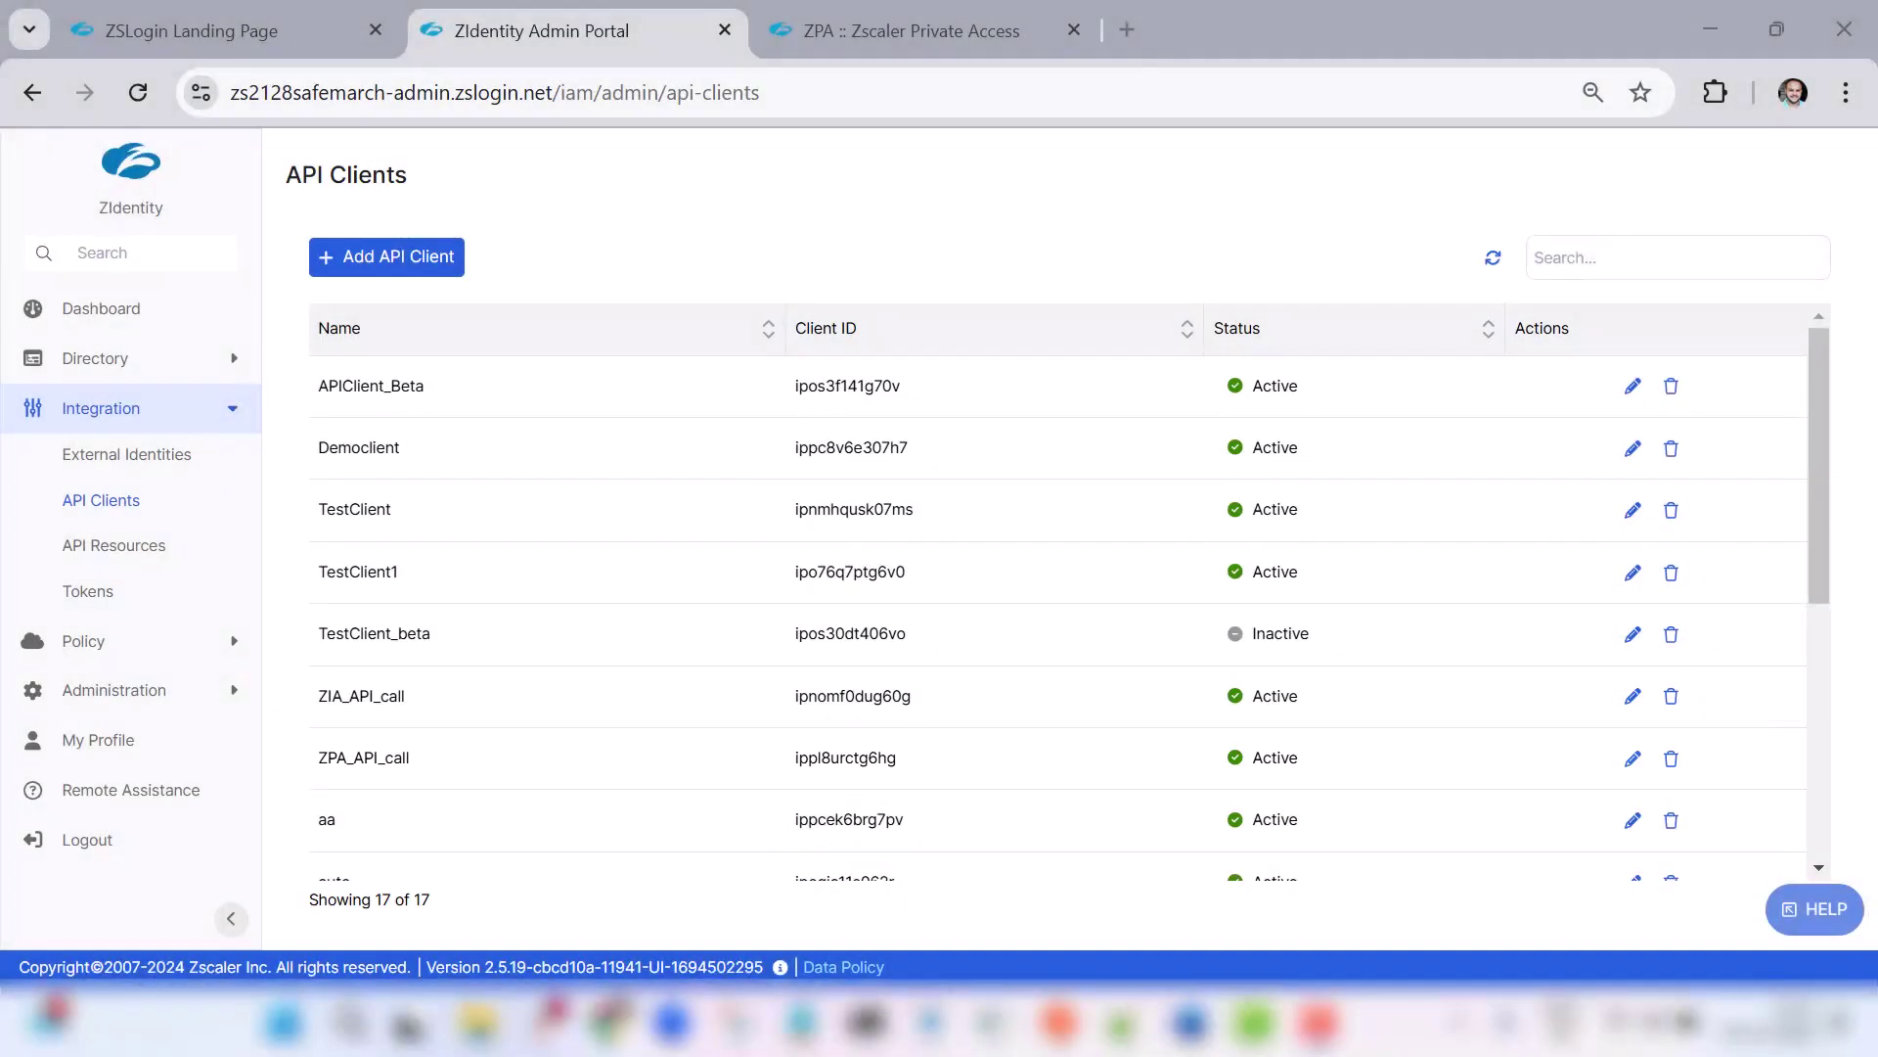
pyautogui.click(1632, 758)
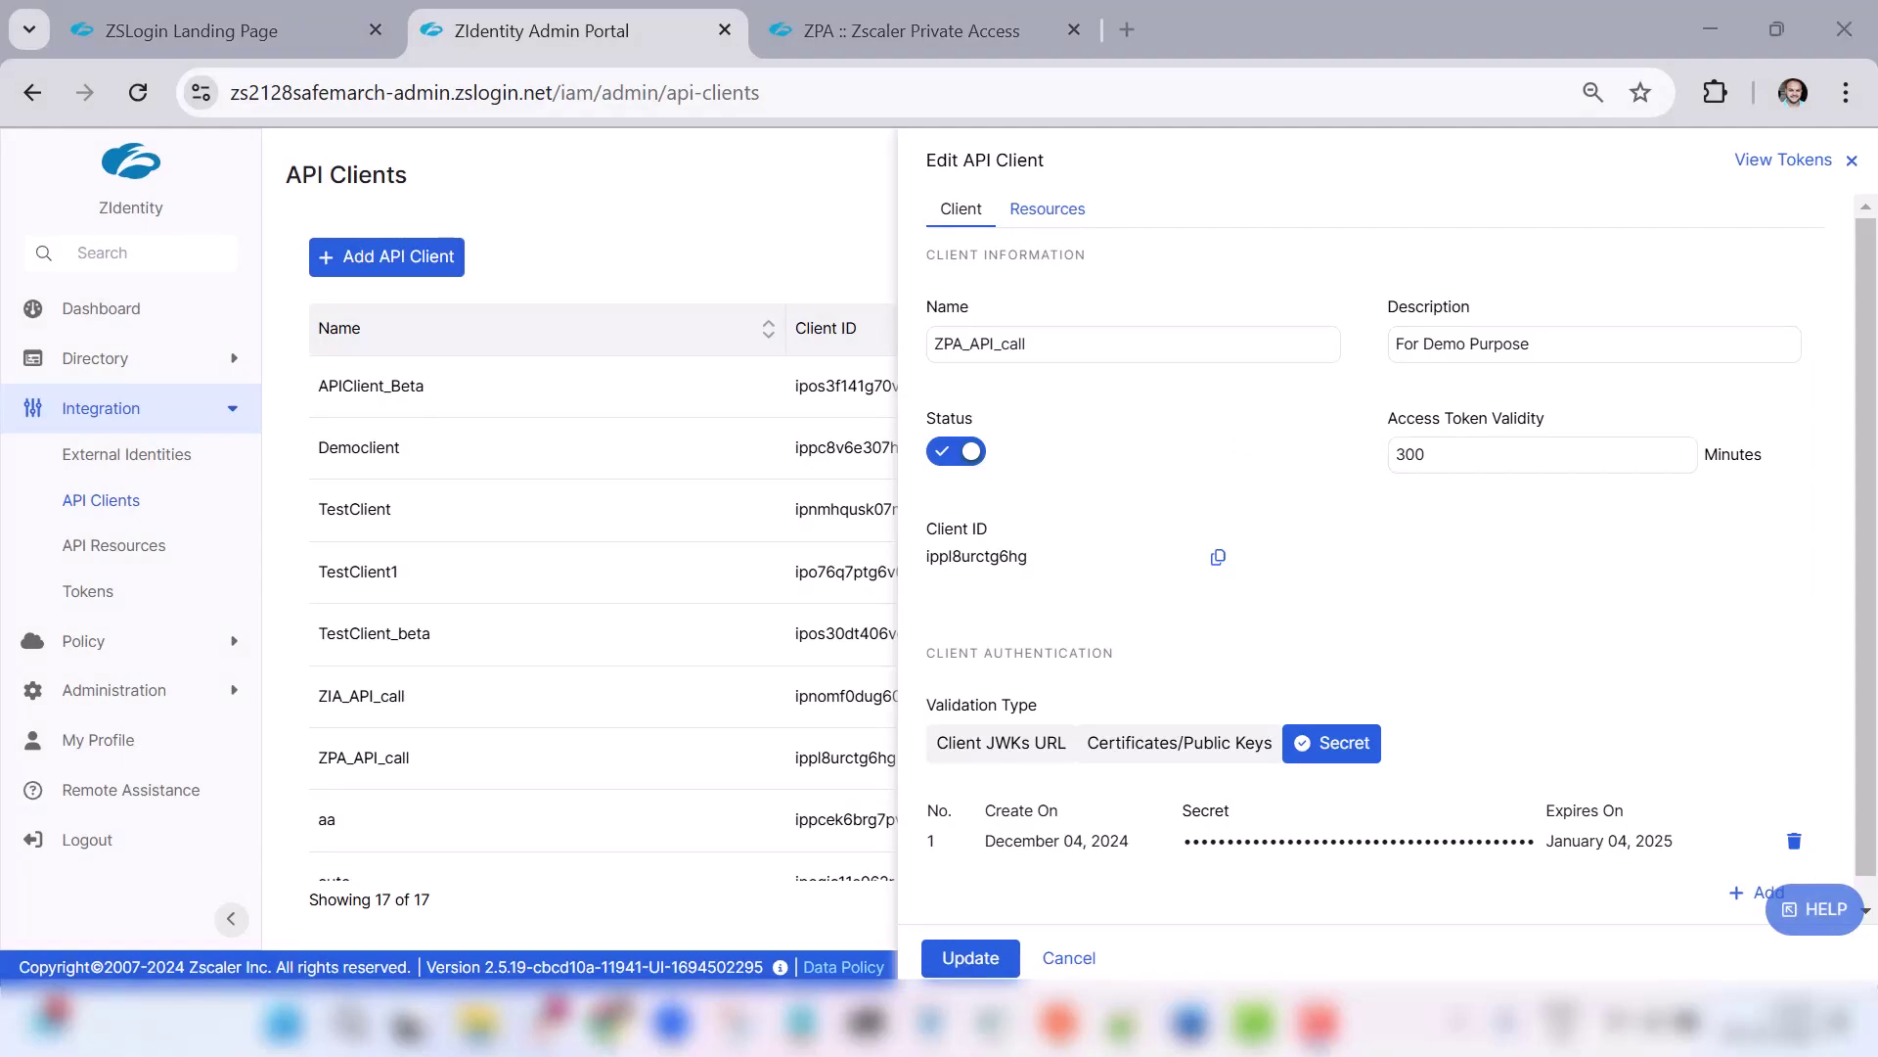
pyautogui.click(1047, 209)
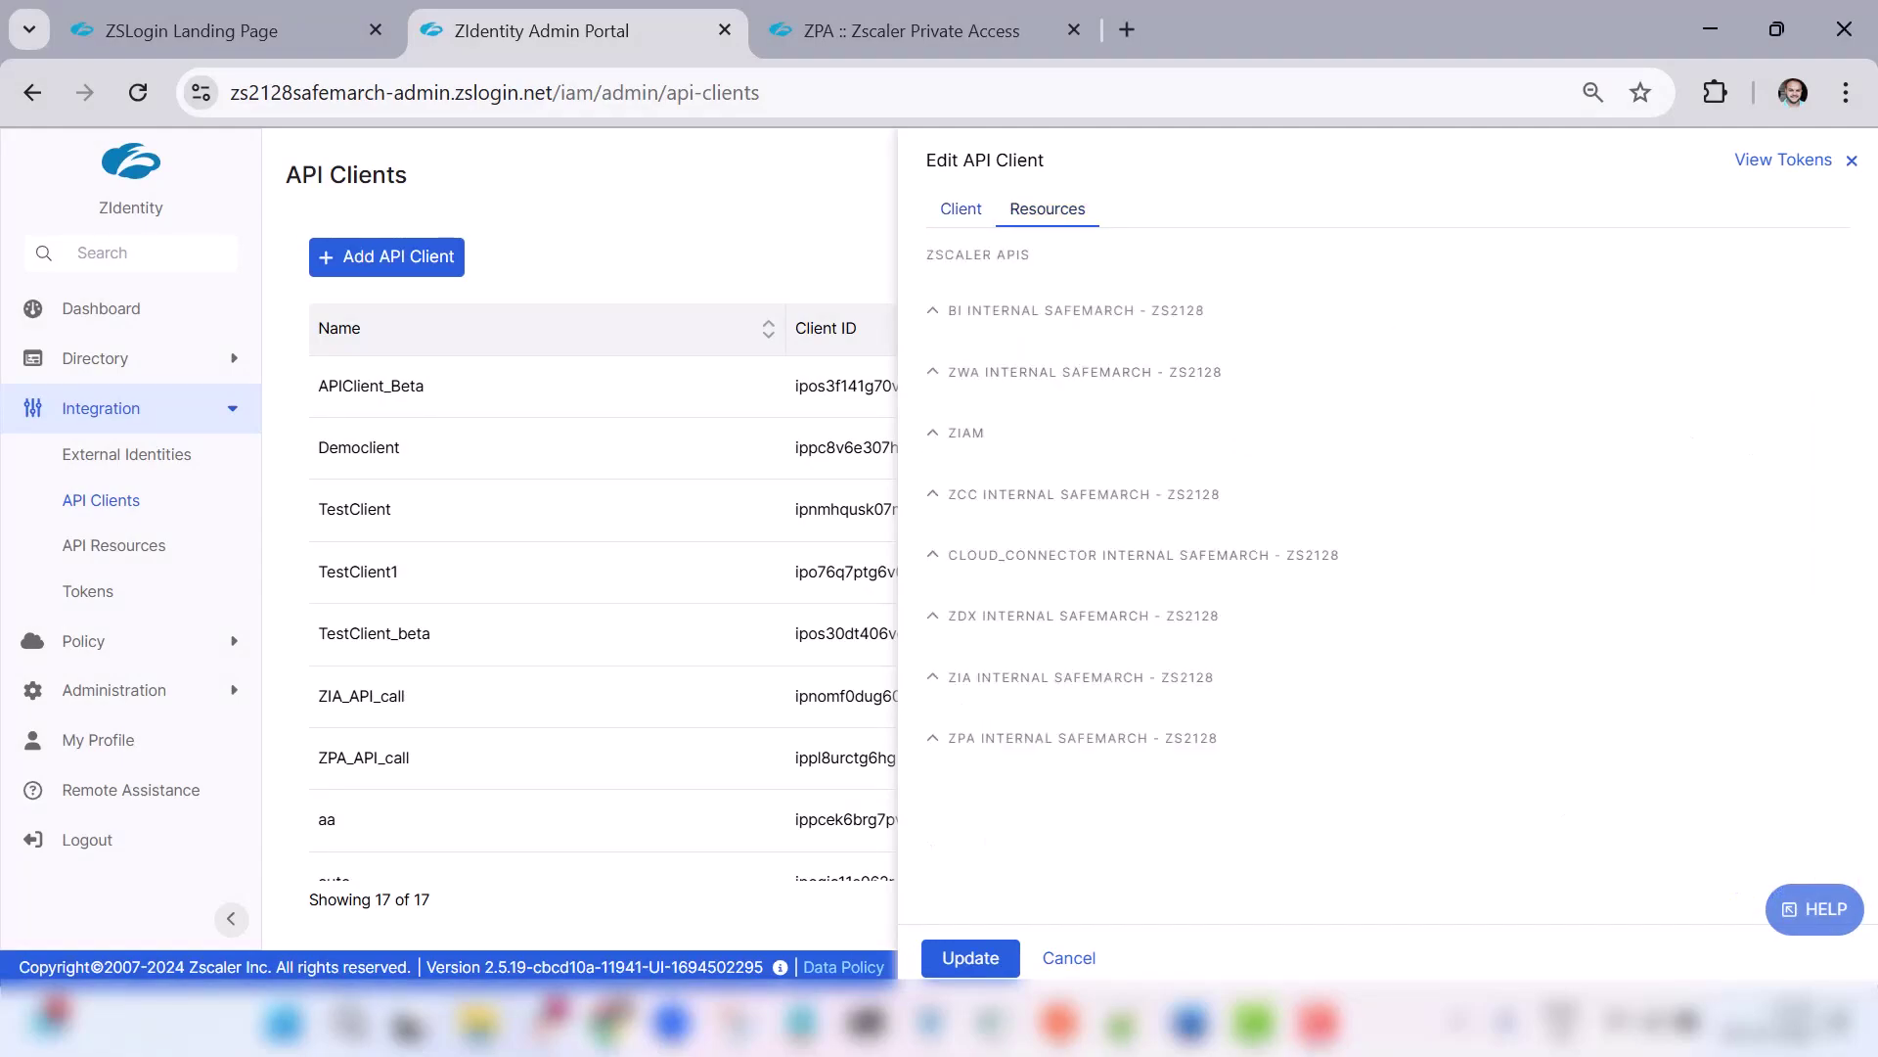
pyautogui.click(934, 677)
pyautogui.click(934, 677)
pyautogui.click(933, 739)
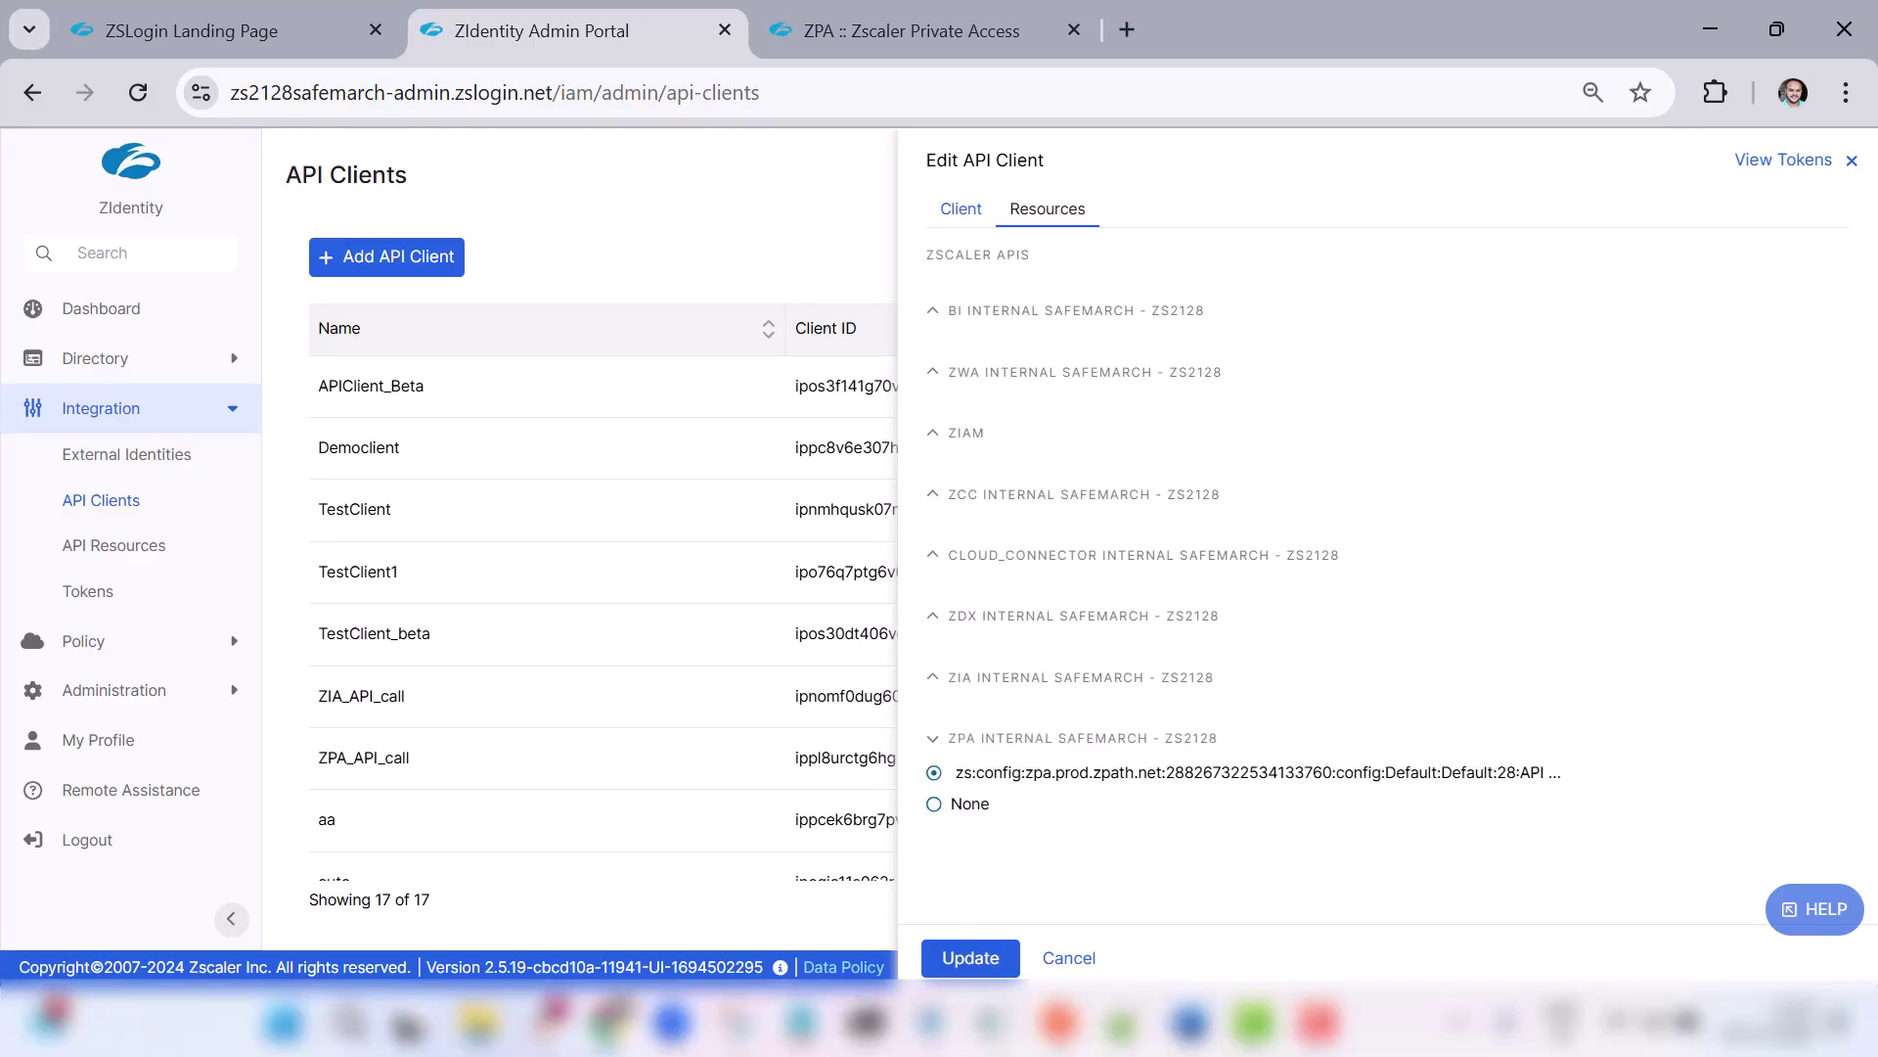
pyautogui.click(1852, 160)
# Step: Return to the Zscaler Private Access portal and open the Account page to look up the customer ID
pyautogui.click(912, 32)
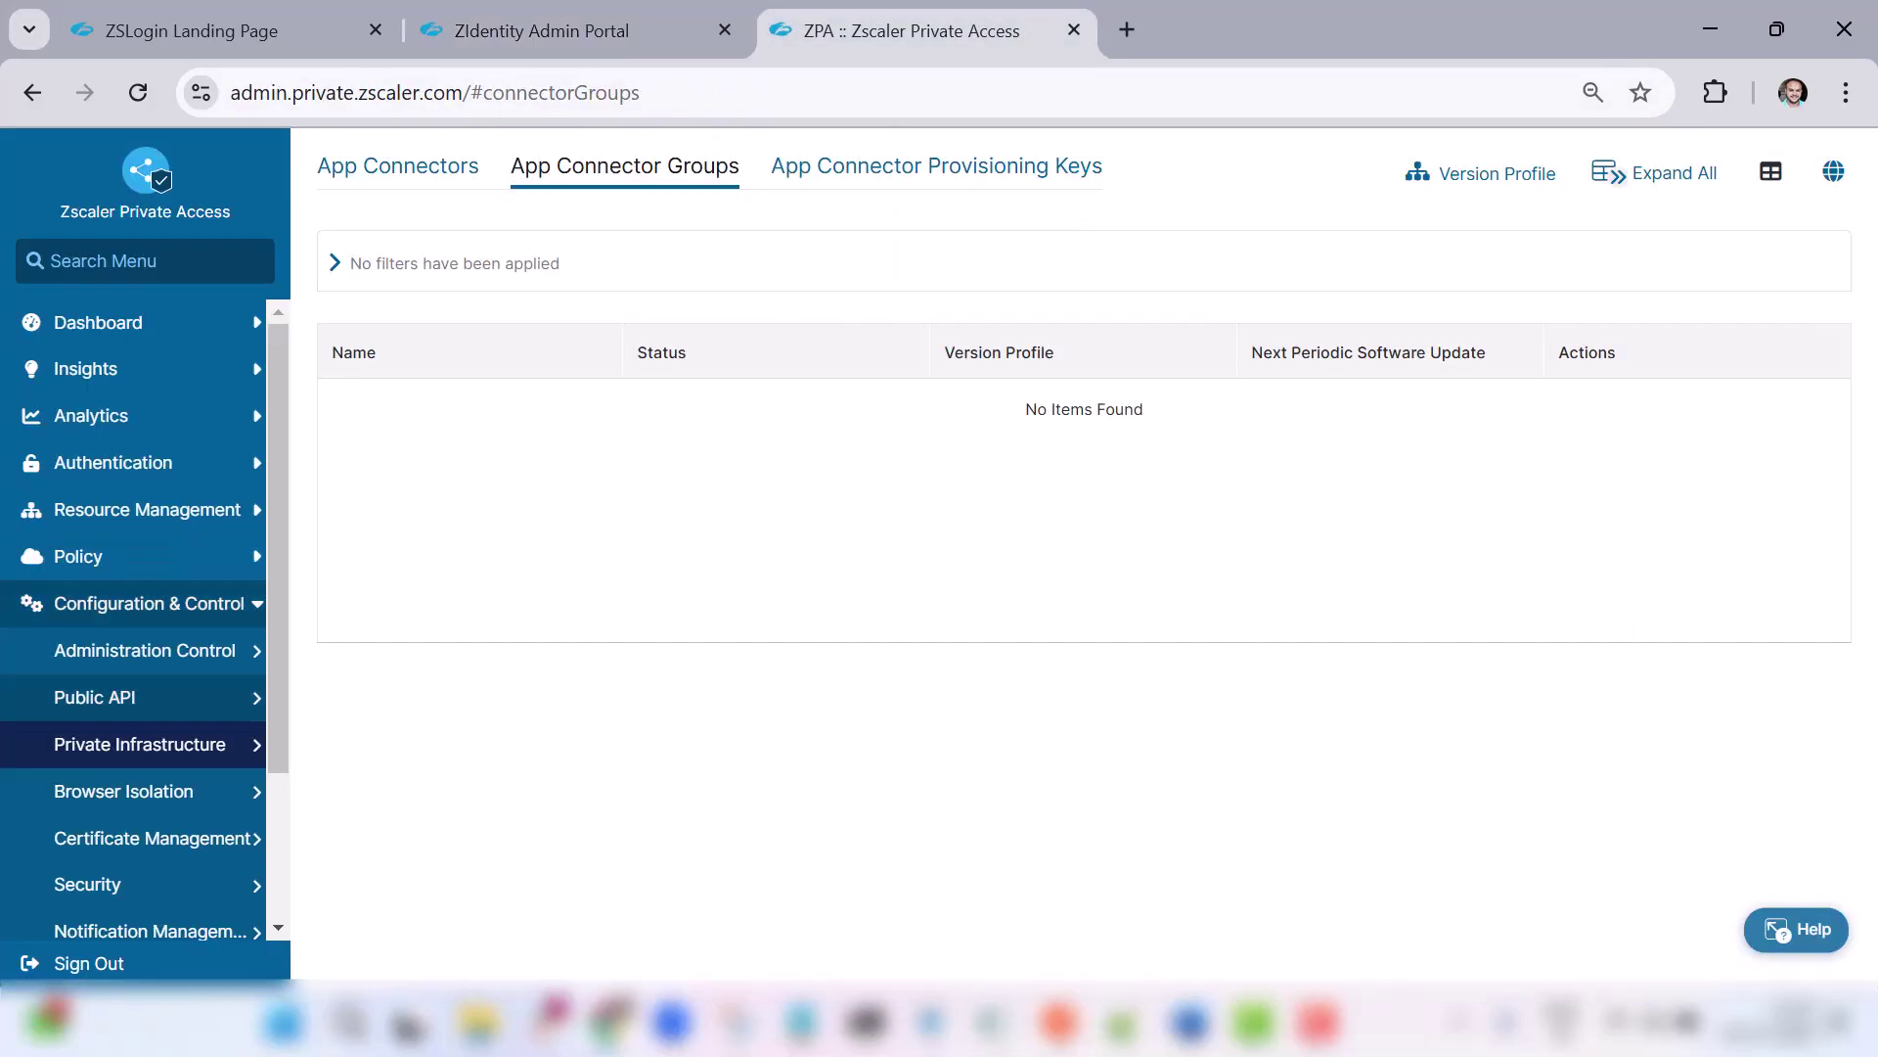
pyautogui.scroll(-1, 133, 626)
pyautogui.scroll(1, 137, 649)
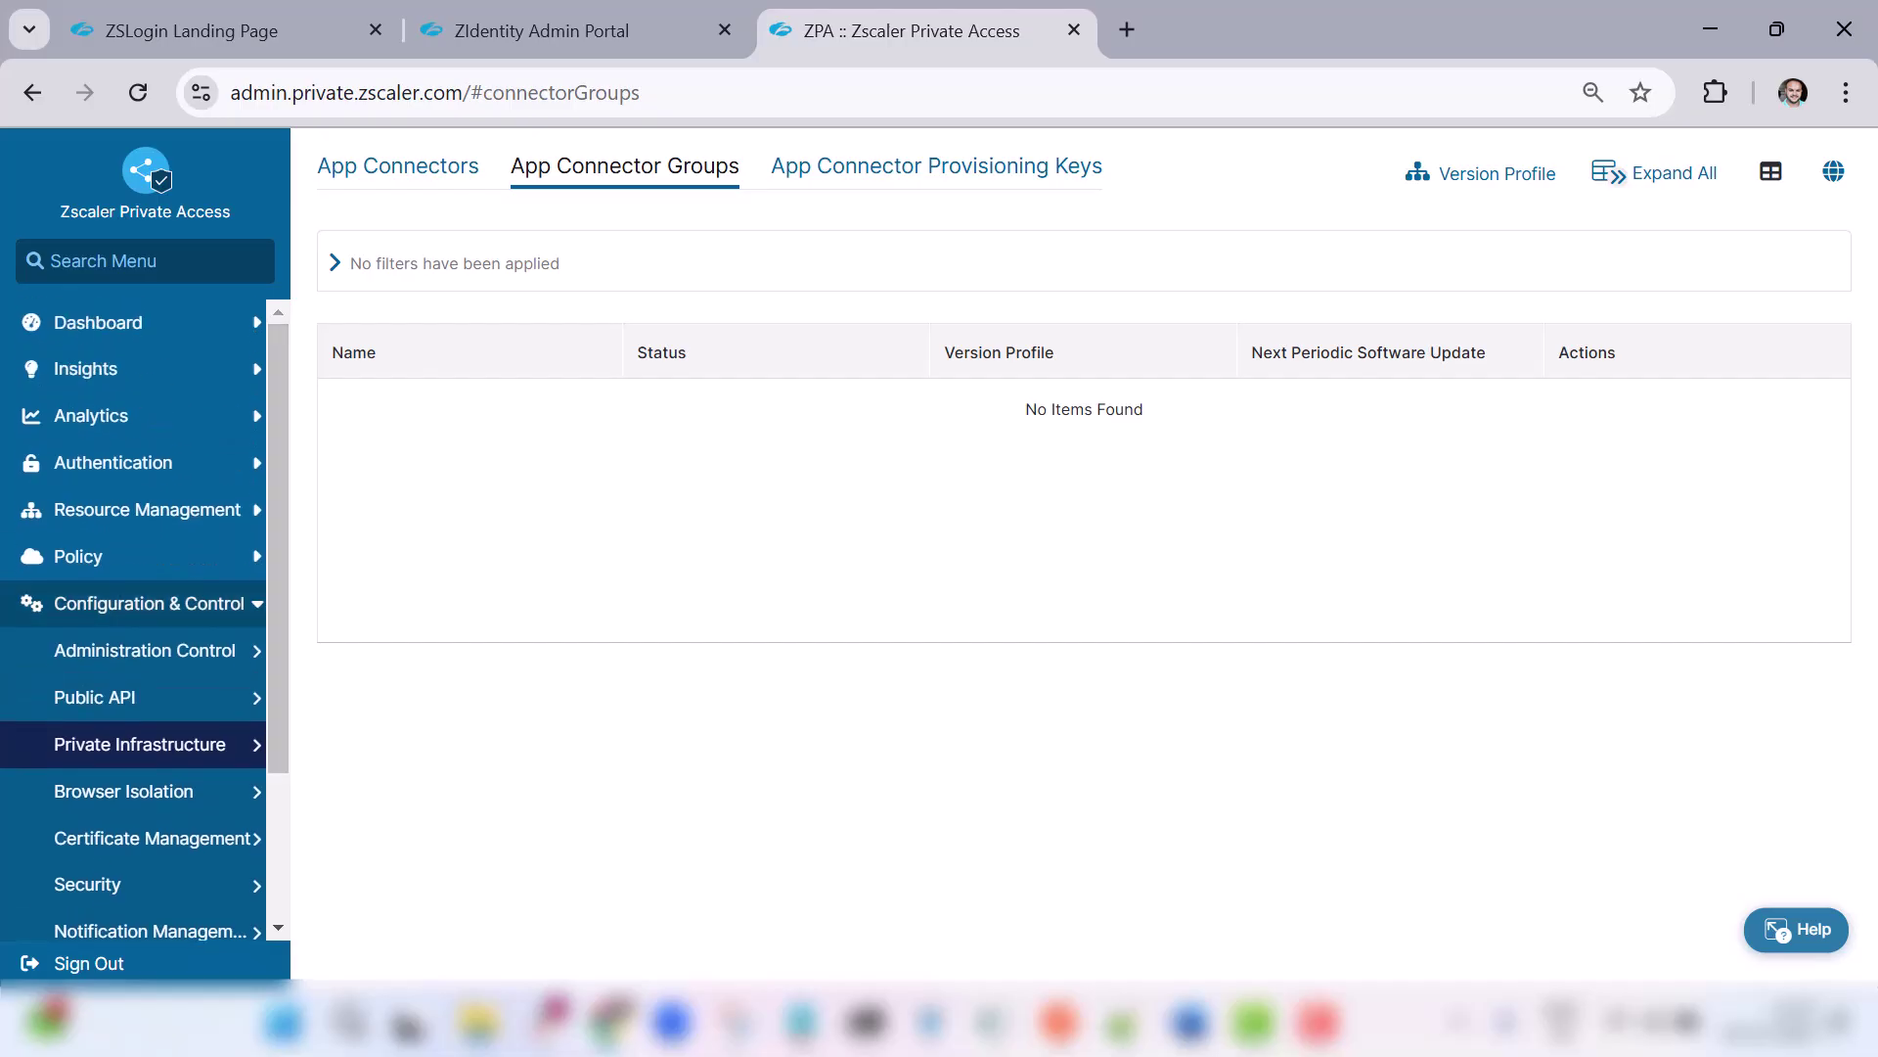
pyautogui.click(249, 603)
pyautogui.click(88, 698)
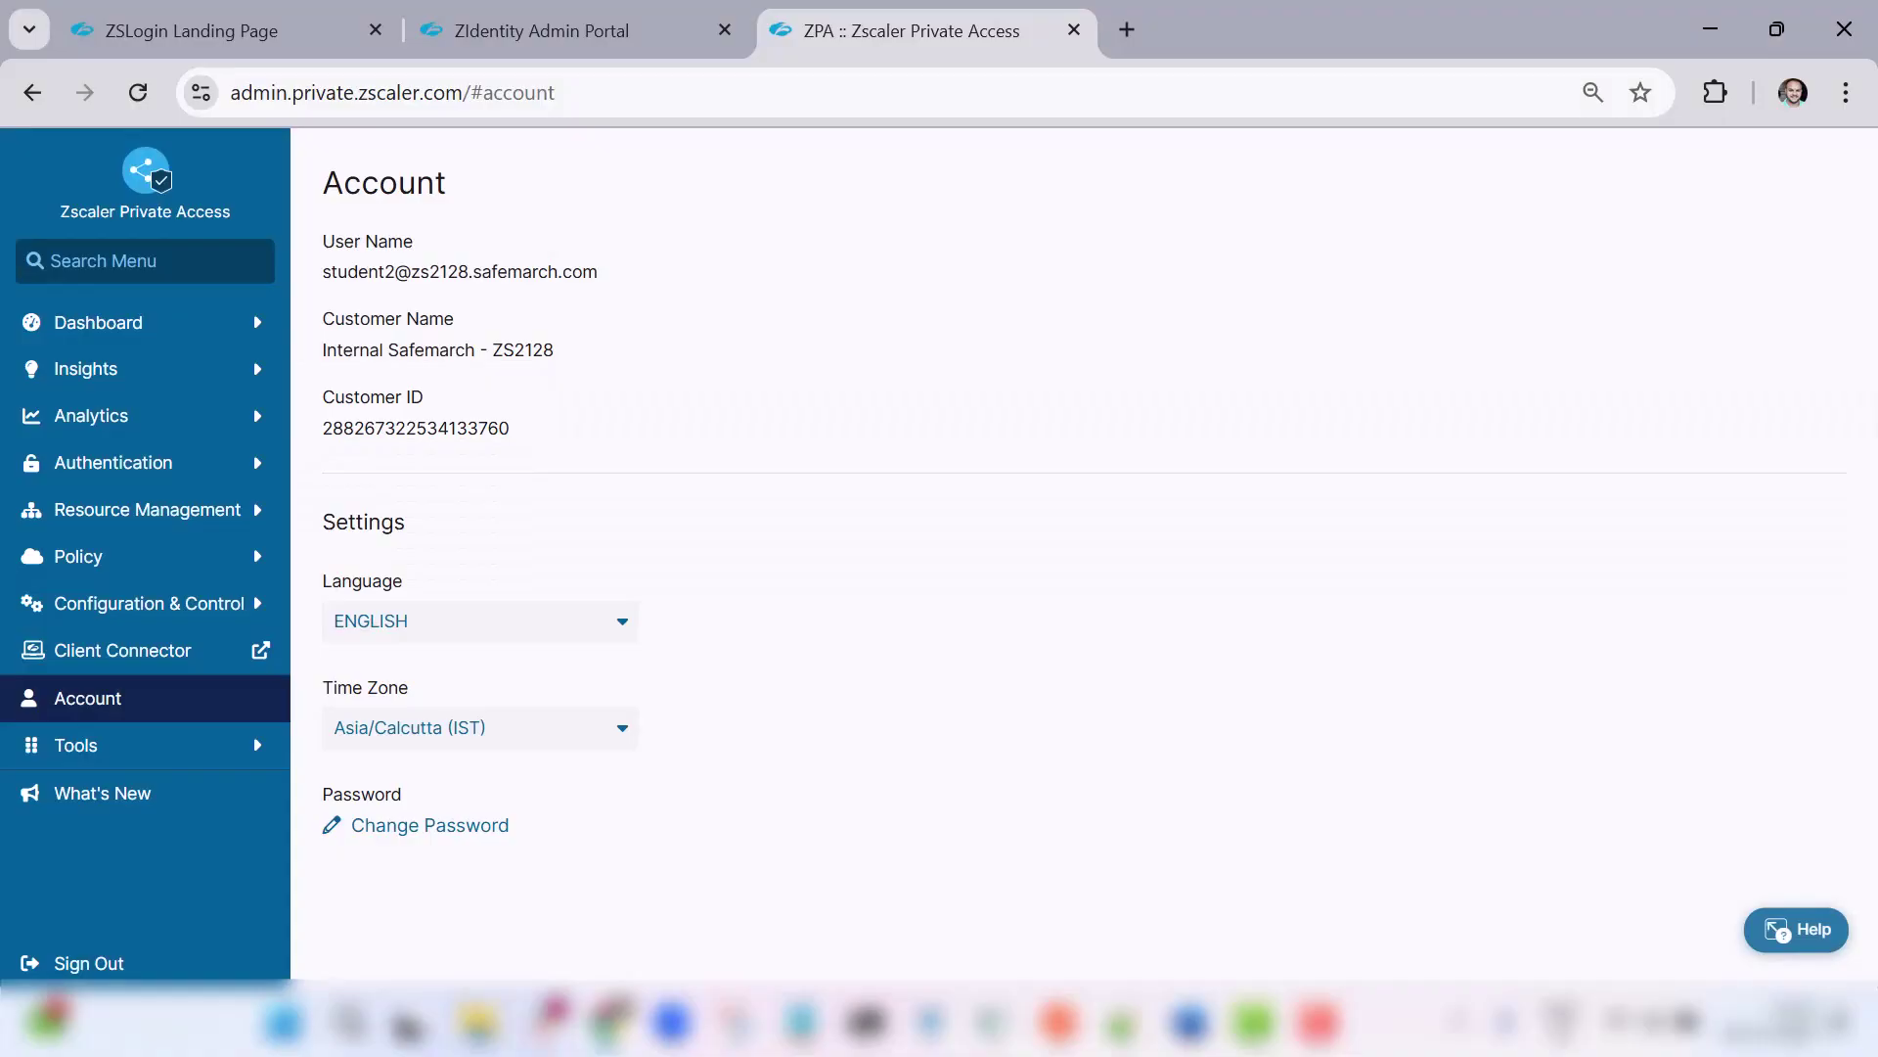
# Step: In Postman, check the customerId path variable and send the POST request that adds the app connector group "ZPALAB APPC Group"
pyautogui.hotkey('alt', 'Tab')
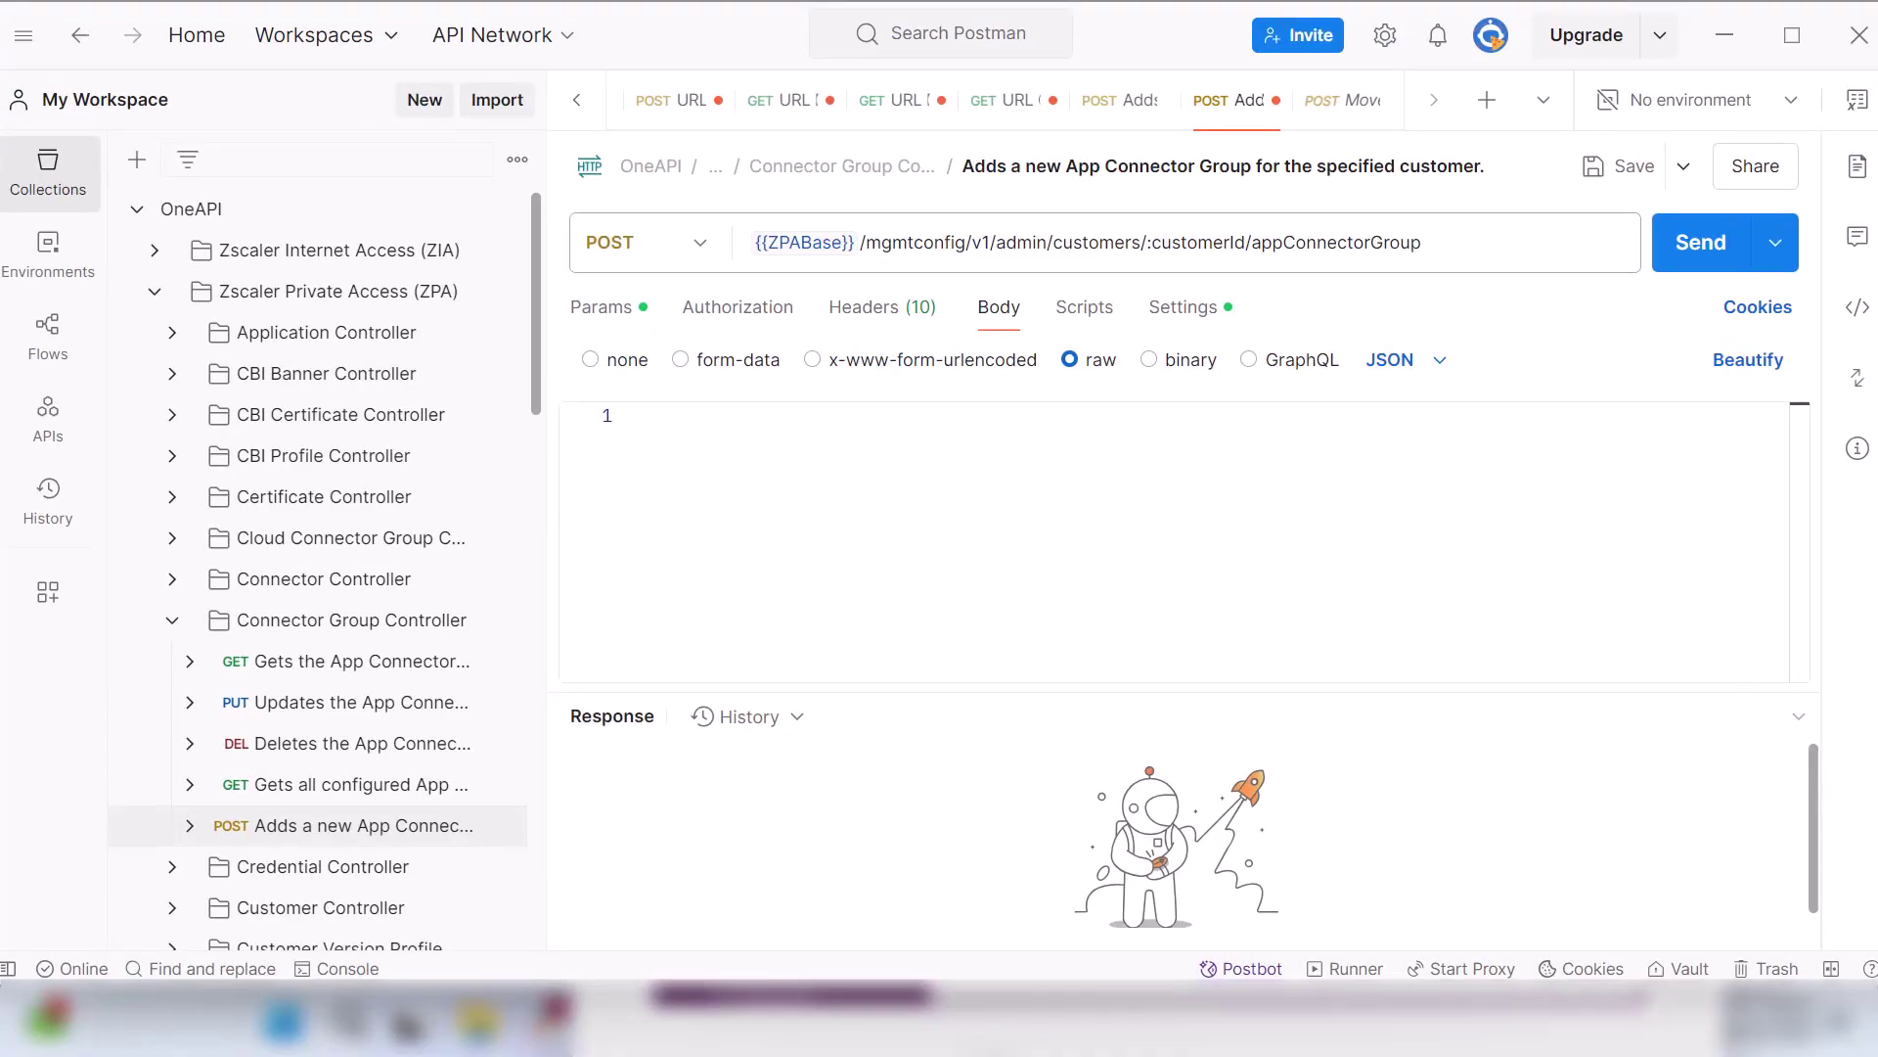
pyautogui.click(602, 307)
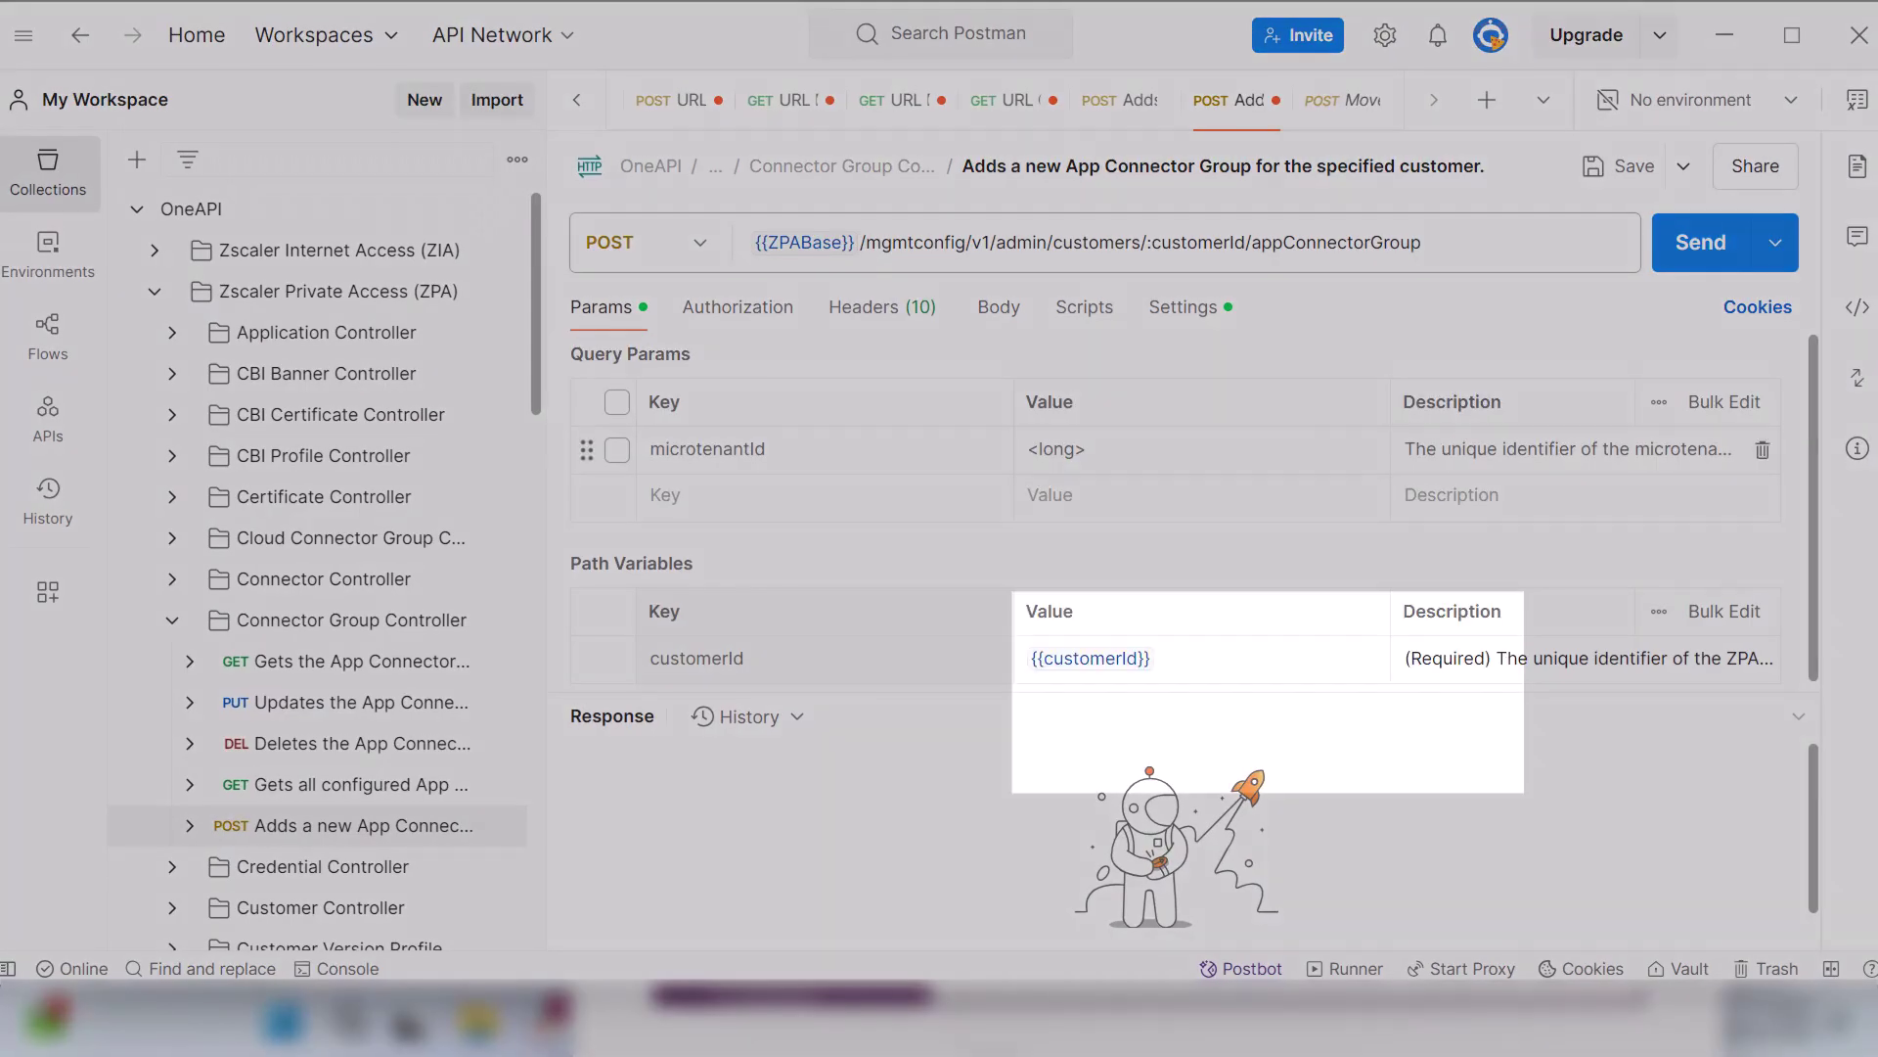
pyautogui.moveTo(1091, 658)
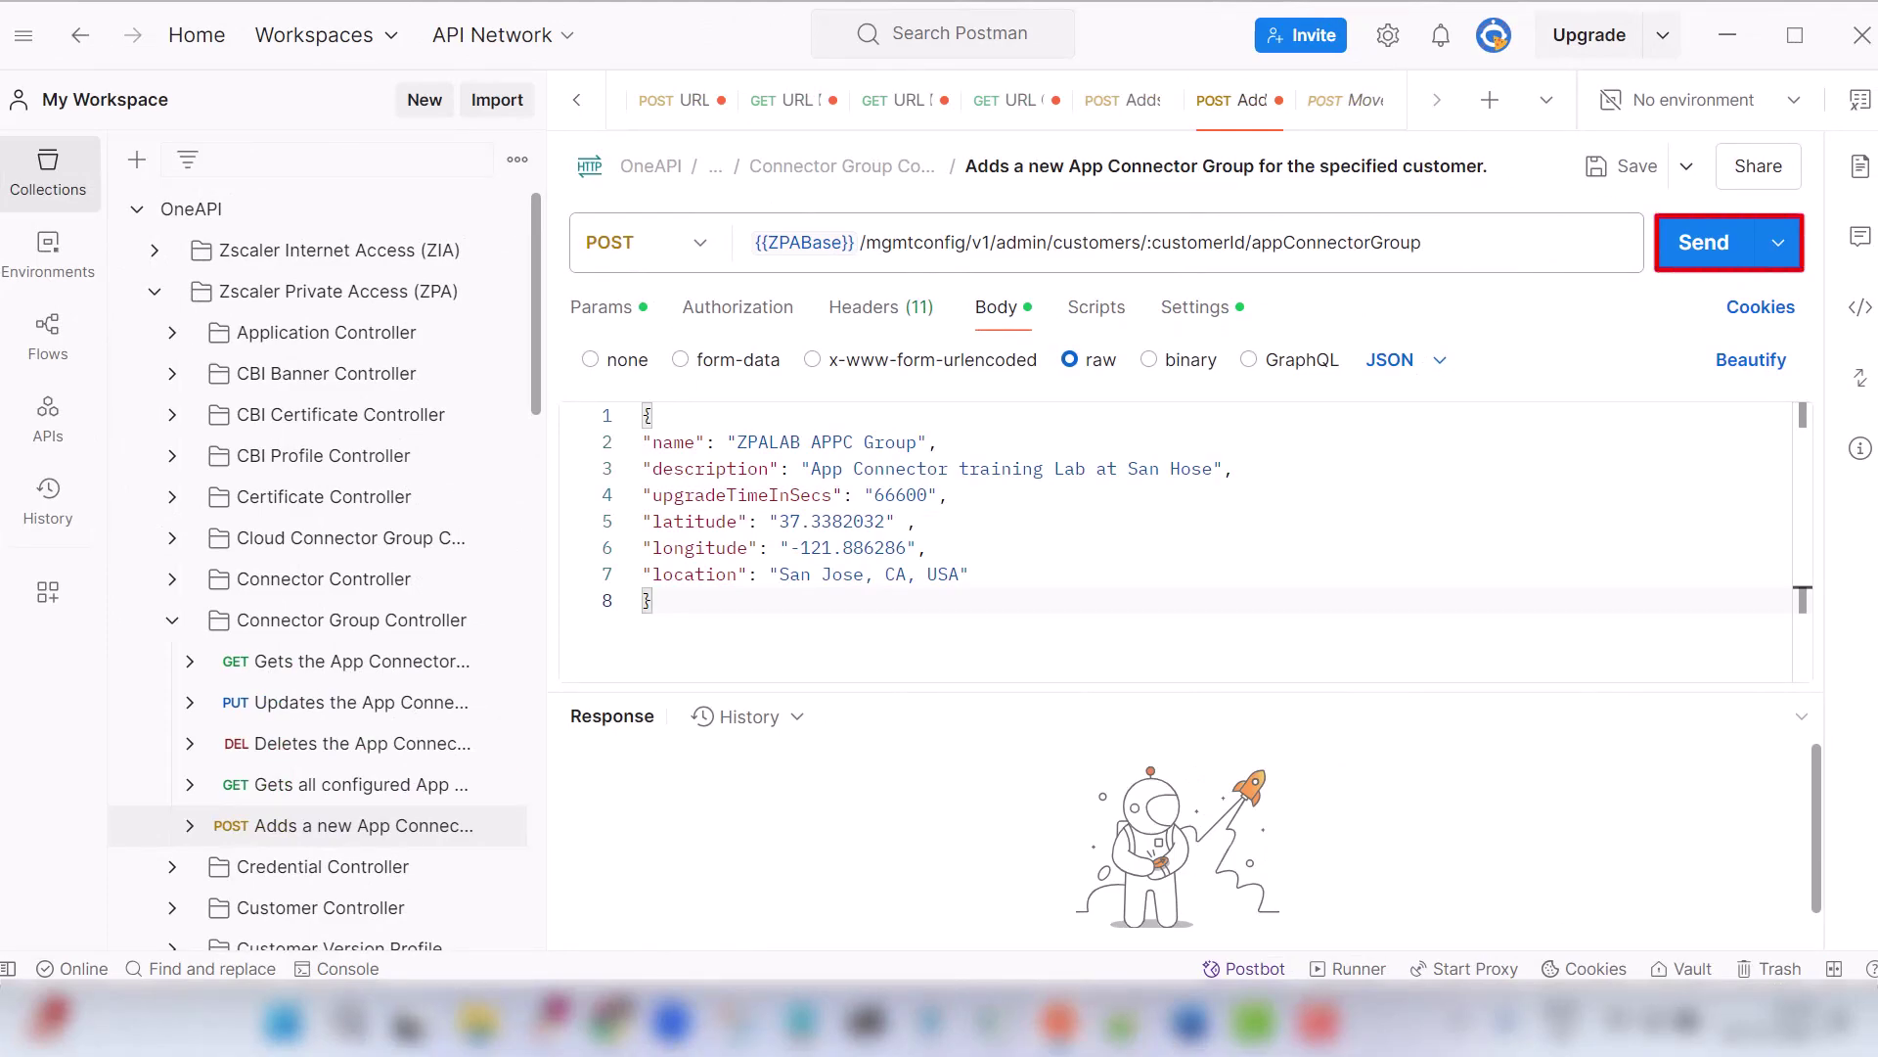
pyautogui.click(1703, 242)
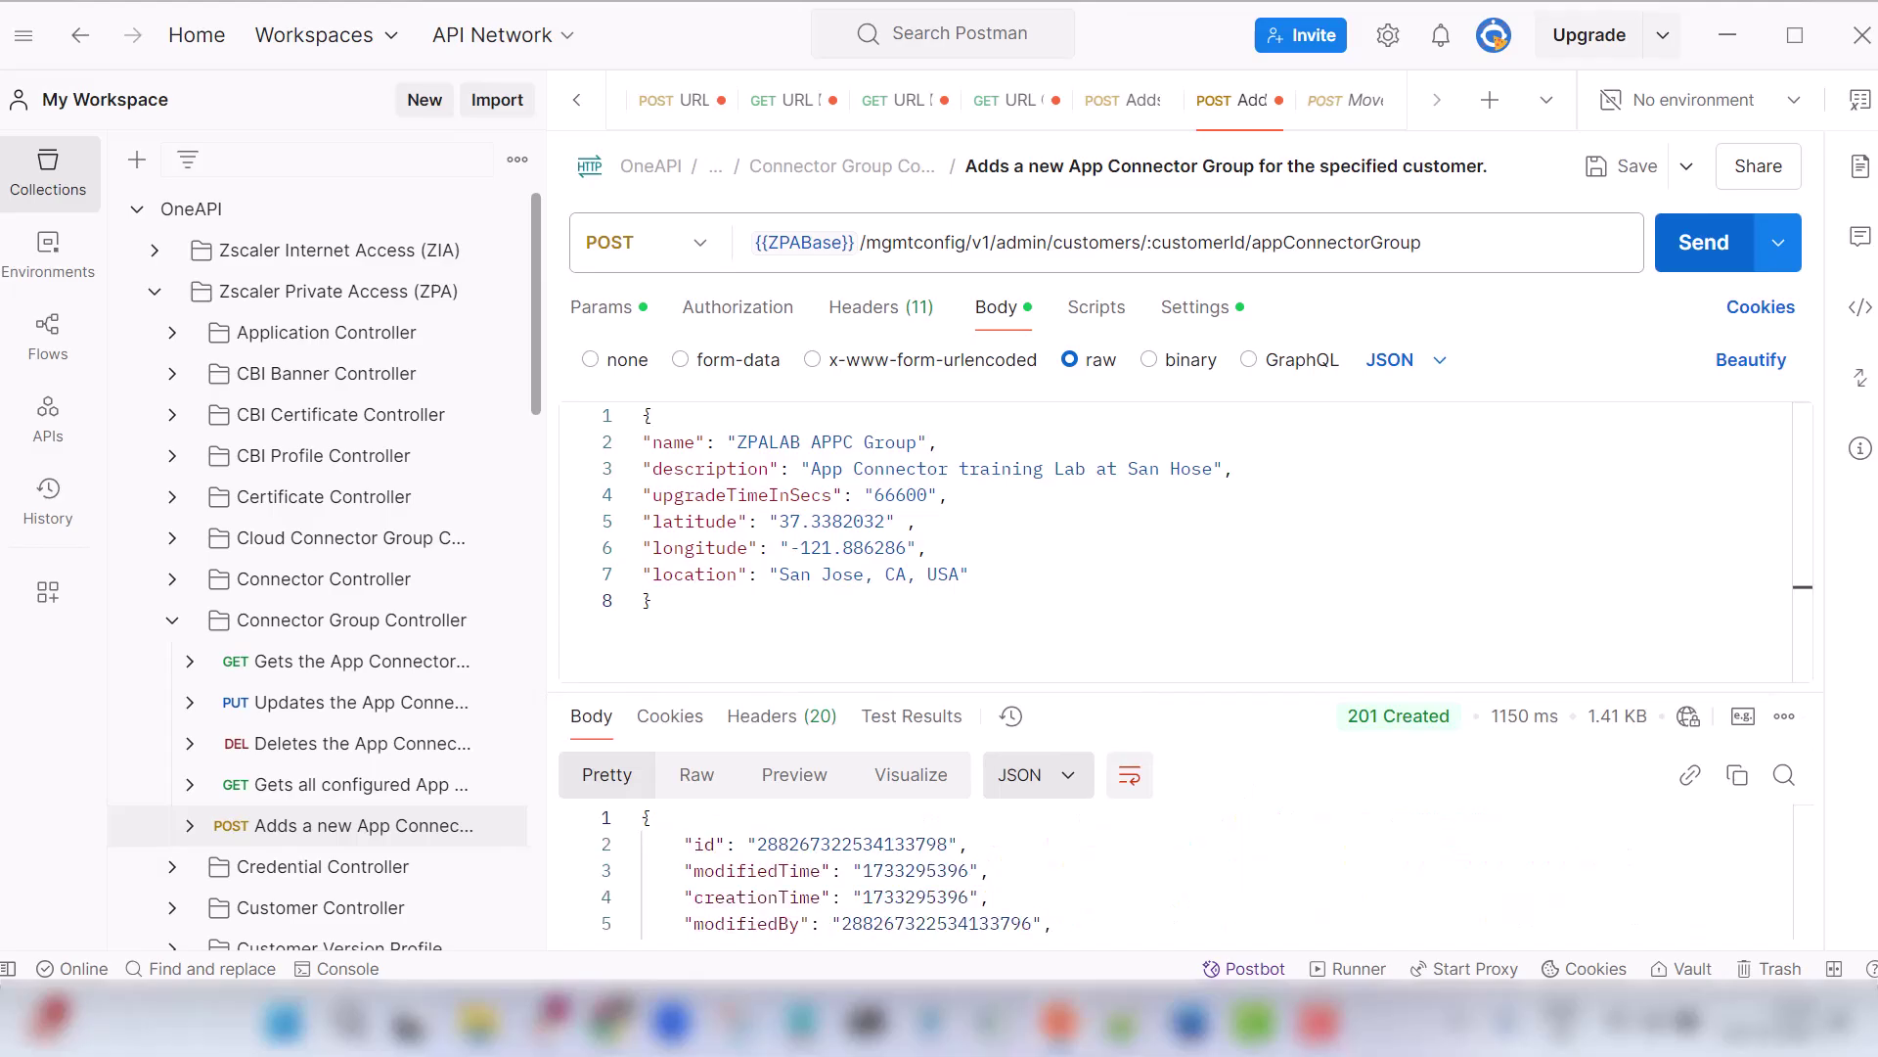
pyautogui.moveTo(1399, 717)
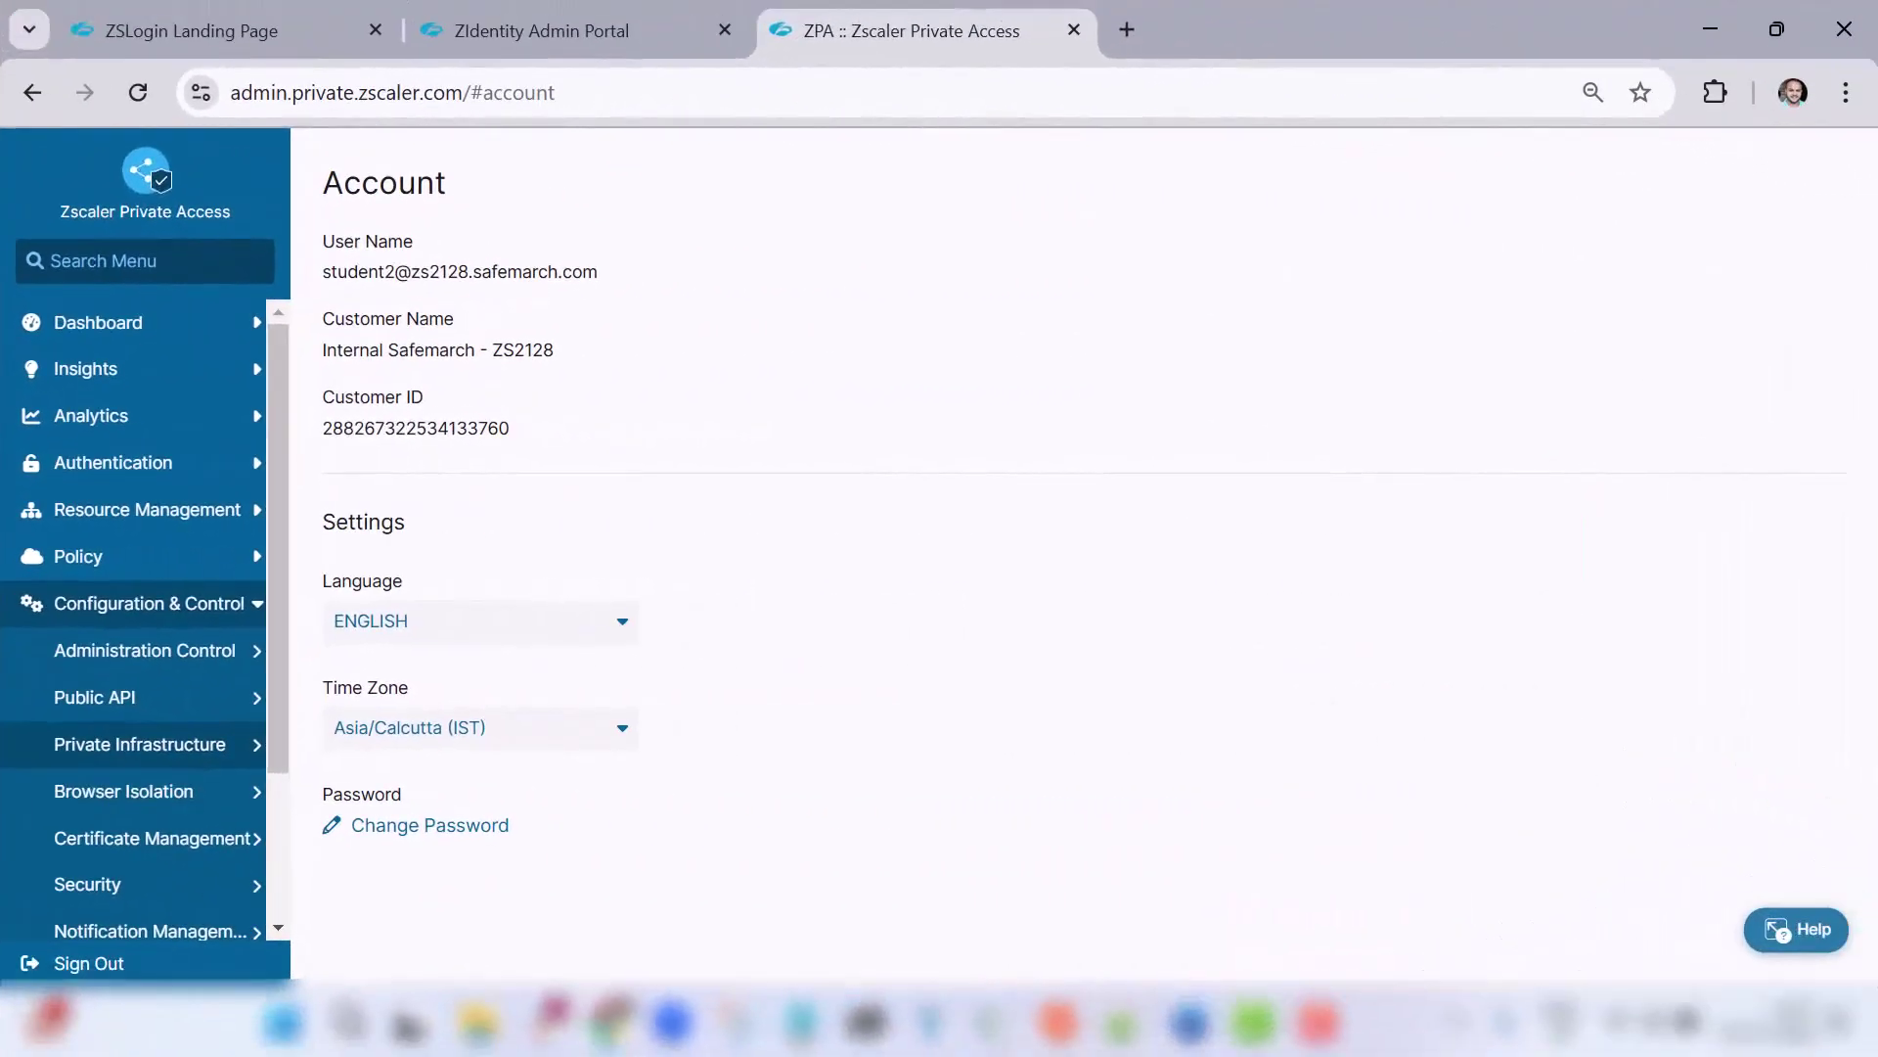
# Step: In the Zscaler Private Access portal, open the App Connector Groups list to check for ZPALAB APPC Group
pyautogui.moveTo(140, 744)
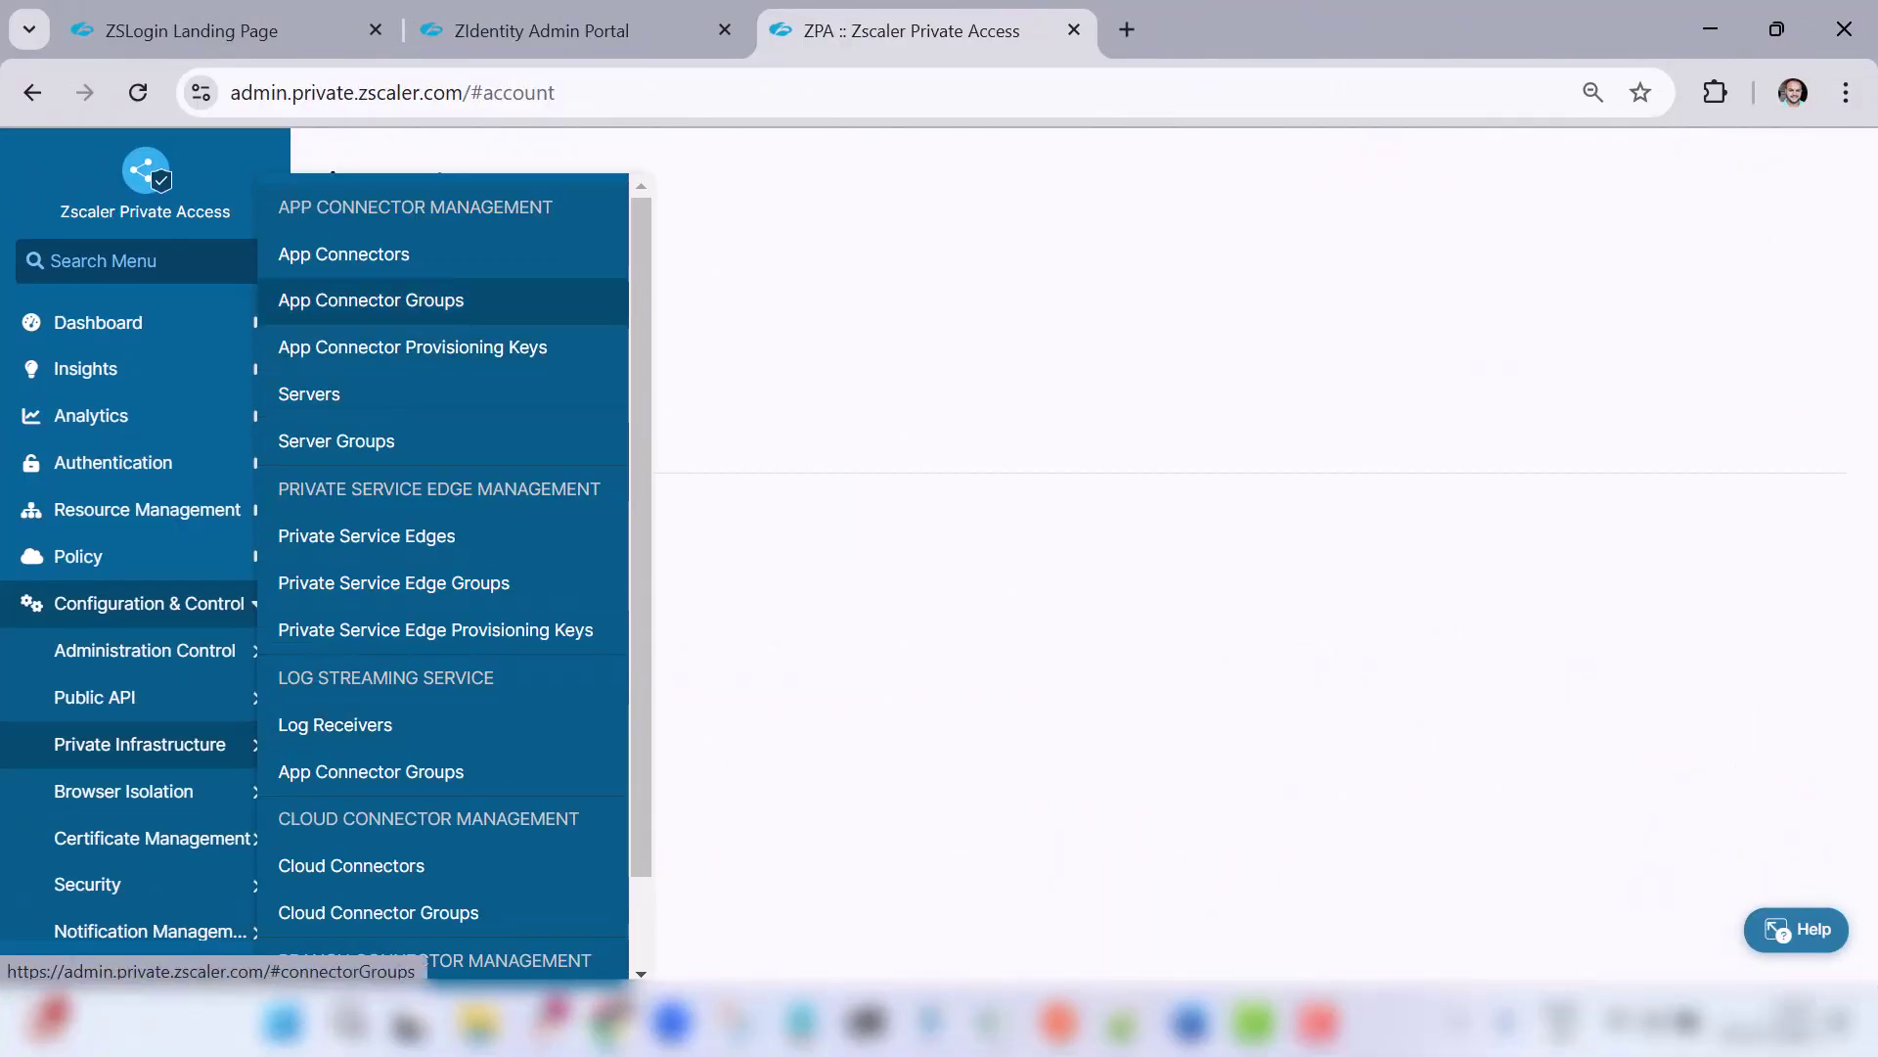
pyautogui.click(371, 300)
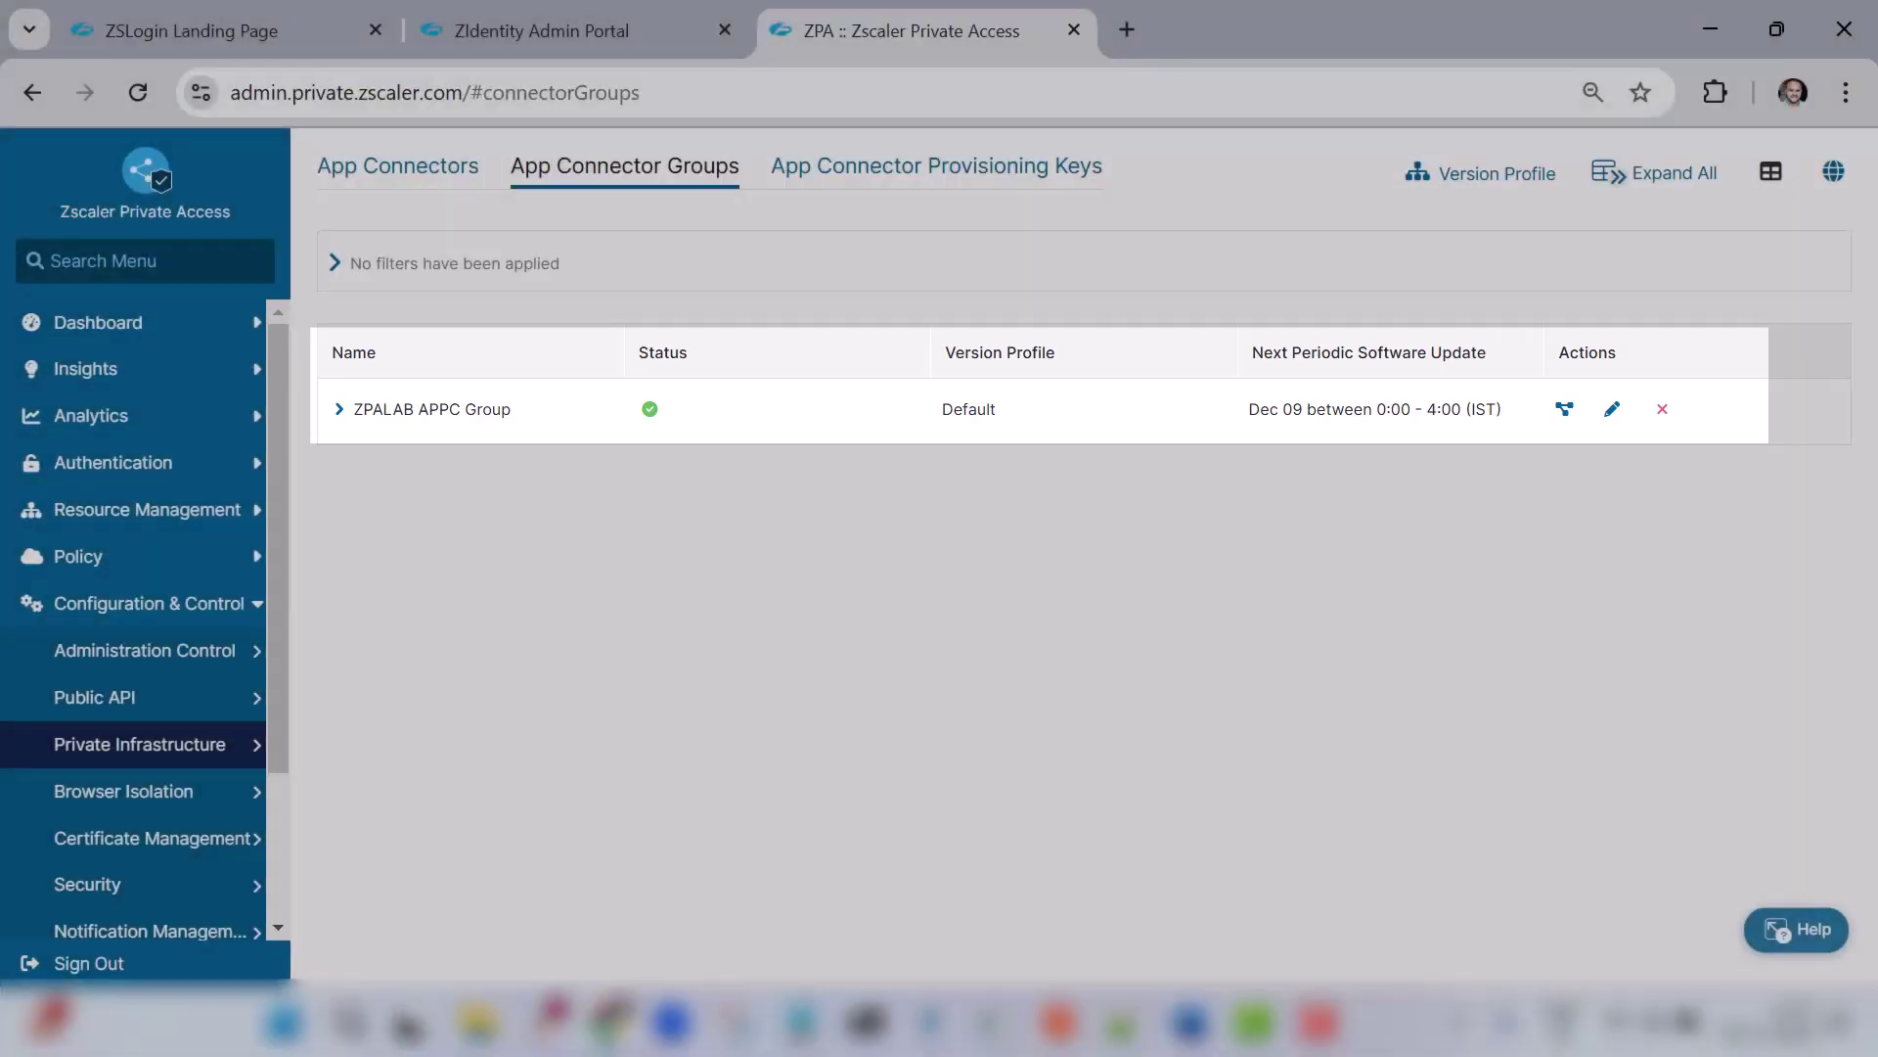
# Step: Back in Postman, enlarge the response area and review the POST response, including the new group's ID
pyautogui.hotkey('alt', 'Tab')
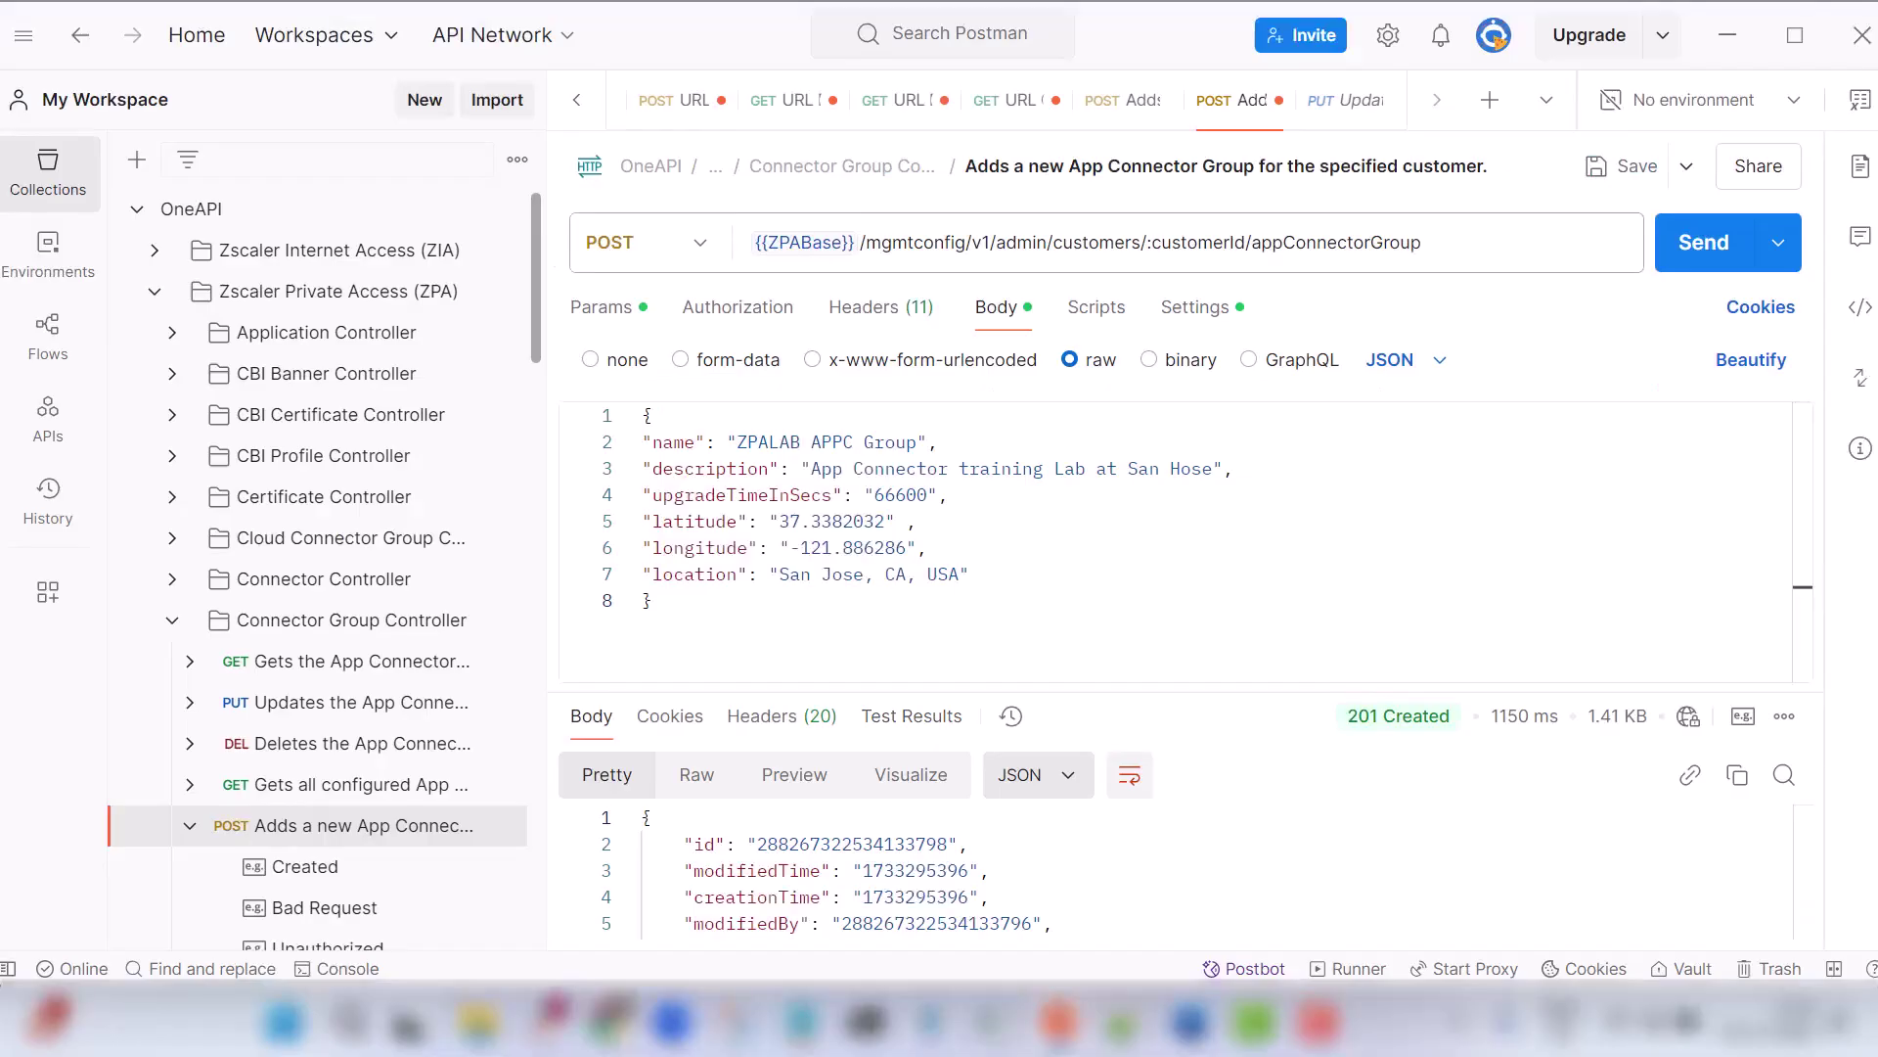
pyautogui.moveTo(1184, 691); pyautogui.dragTo(1183, 461)
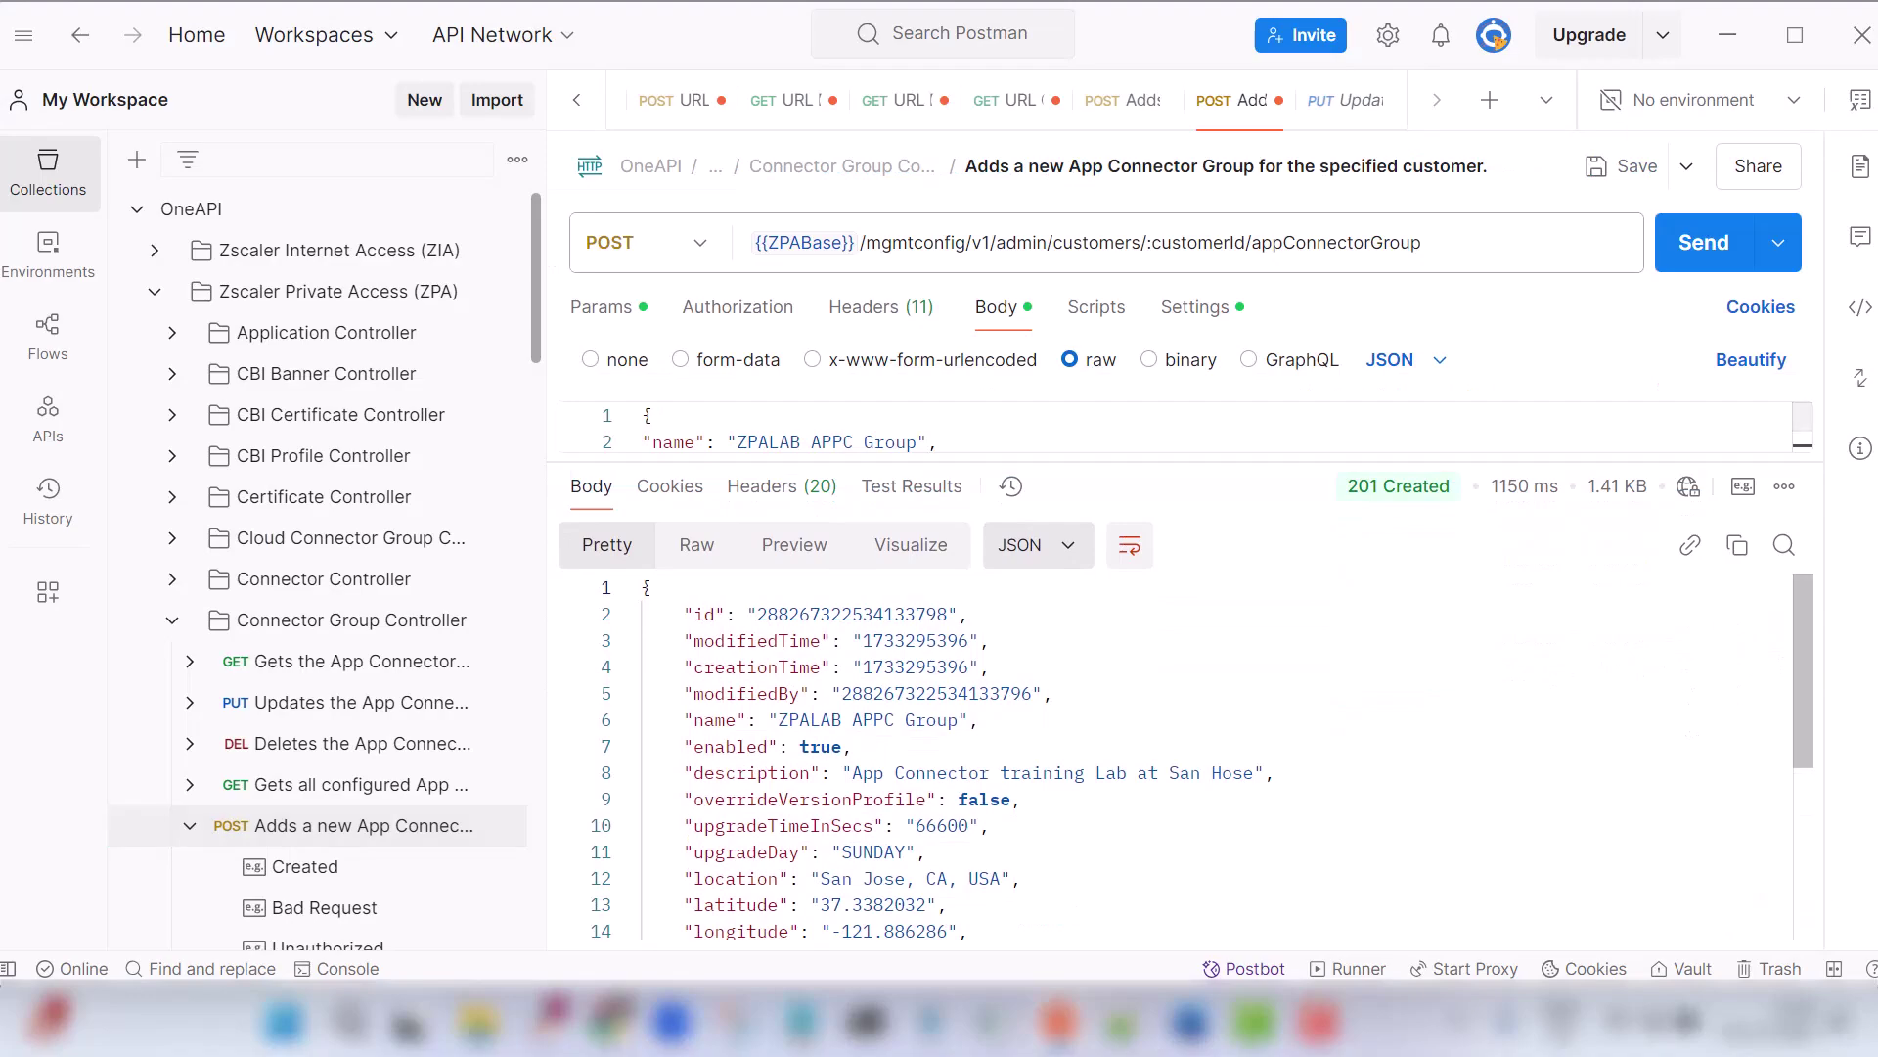
pyautogui.moveTo(759, 615); pyautogui.dragTo(948, 615)
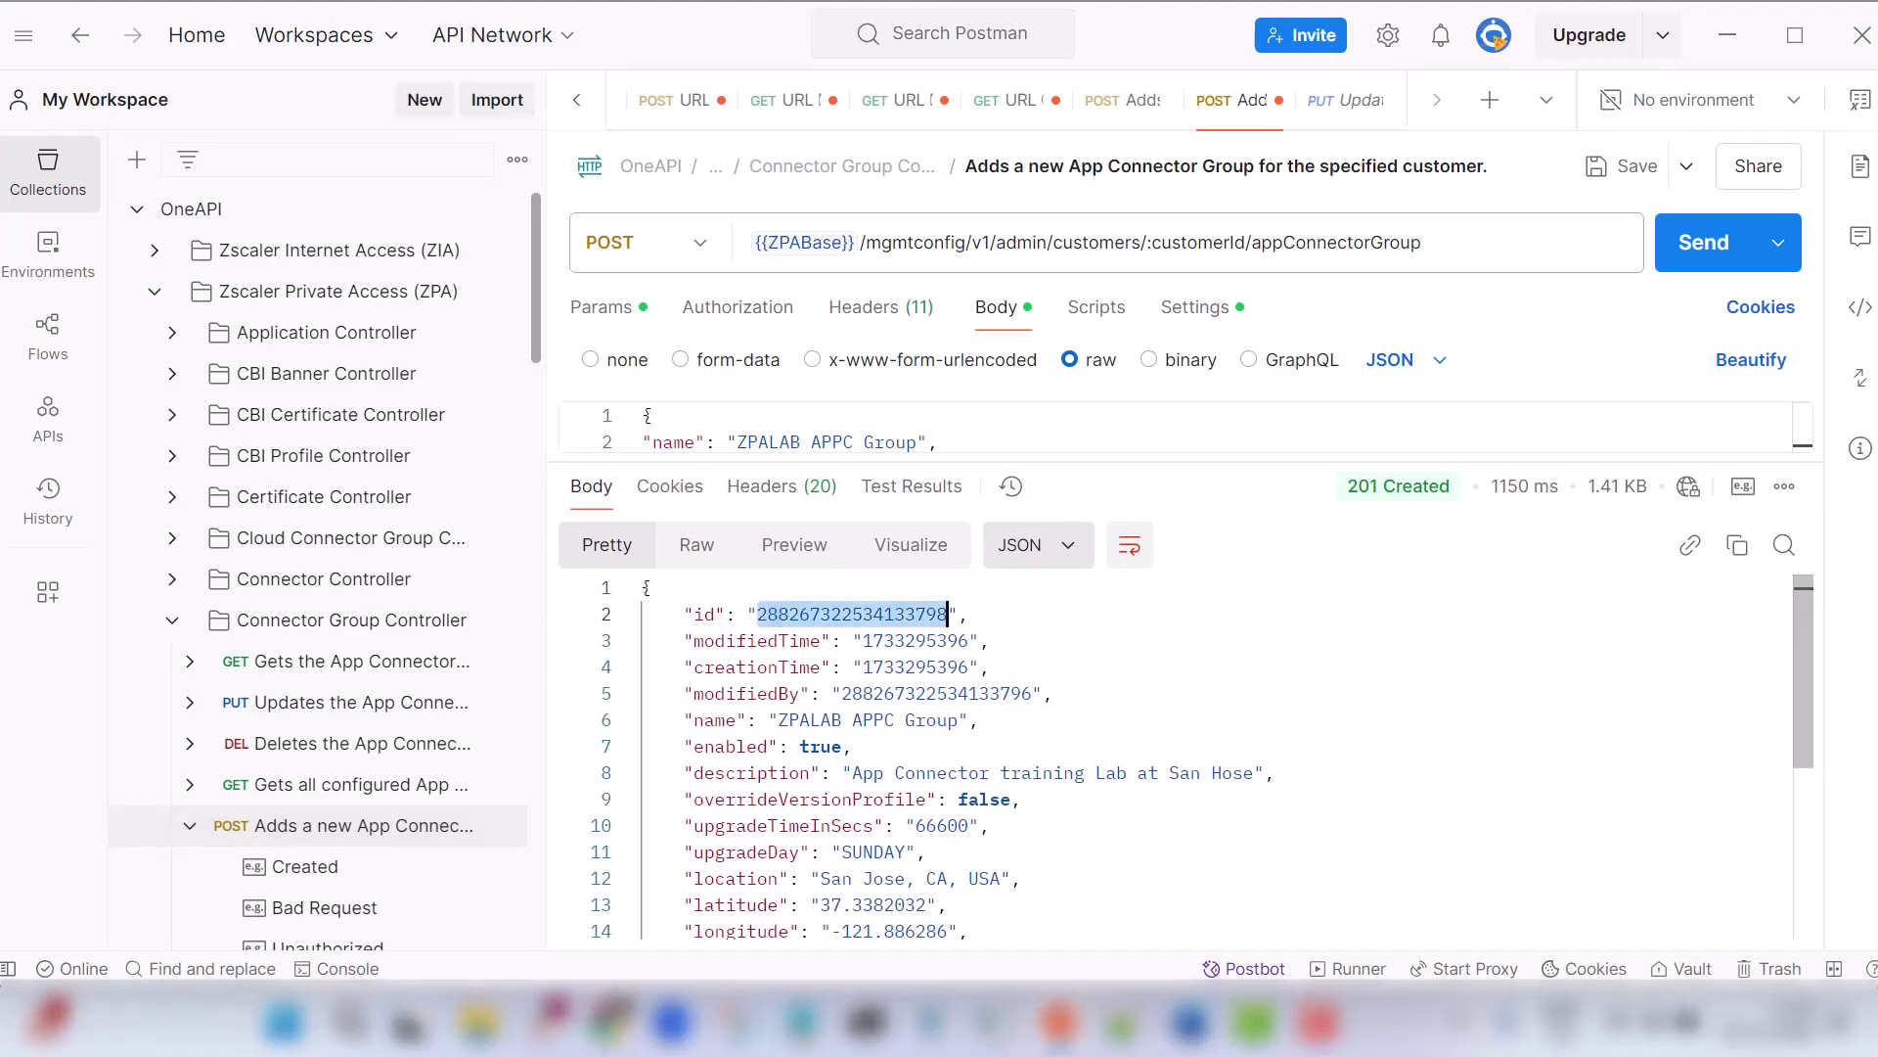
pyautogui.click(1044, 693)
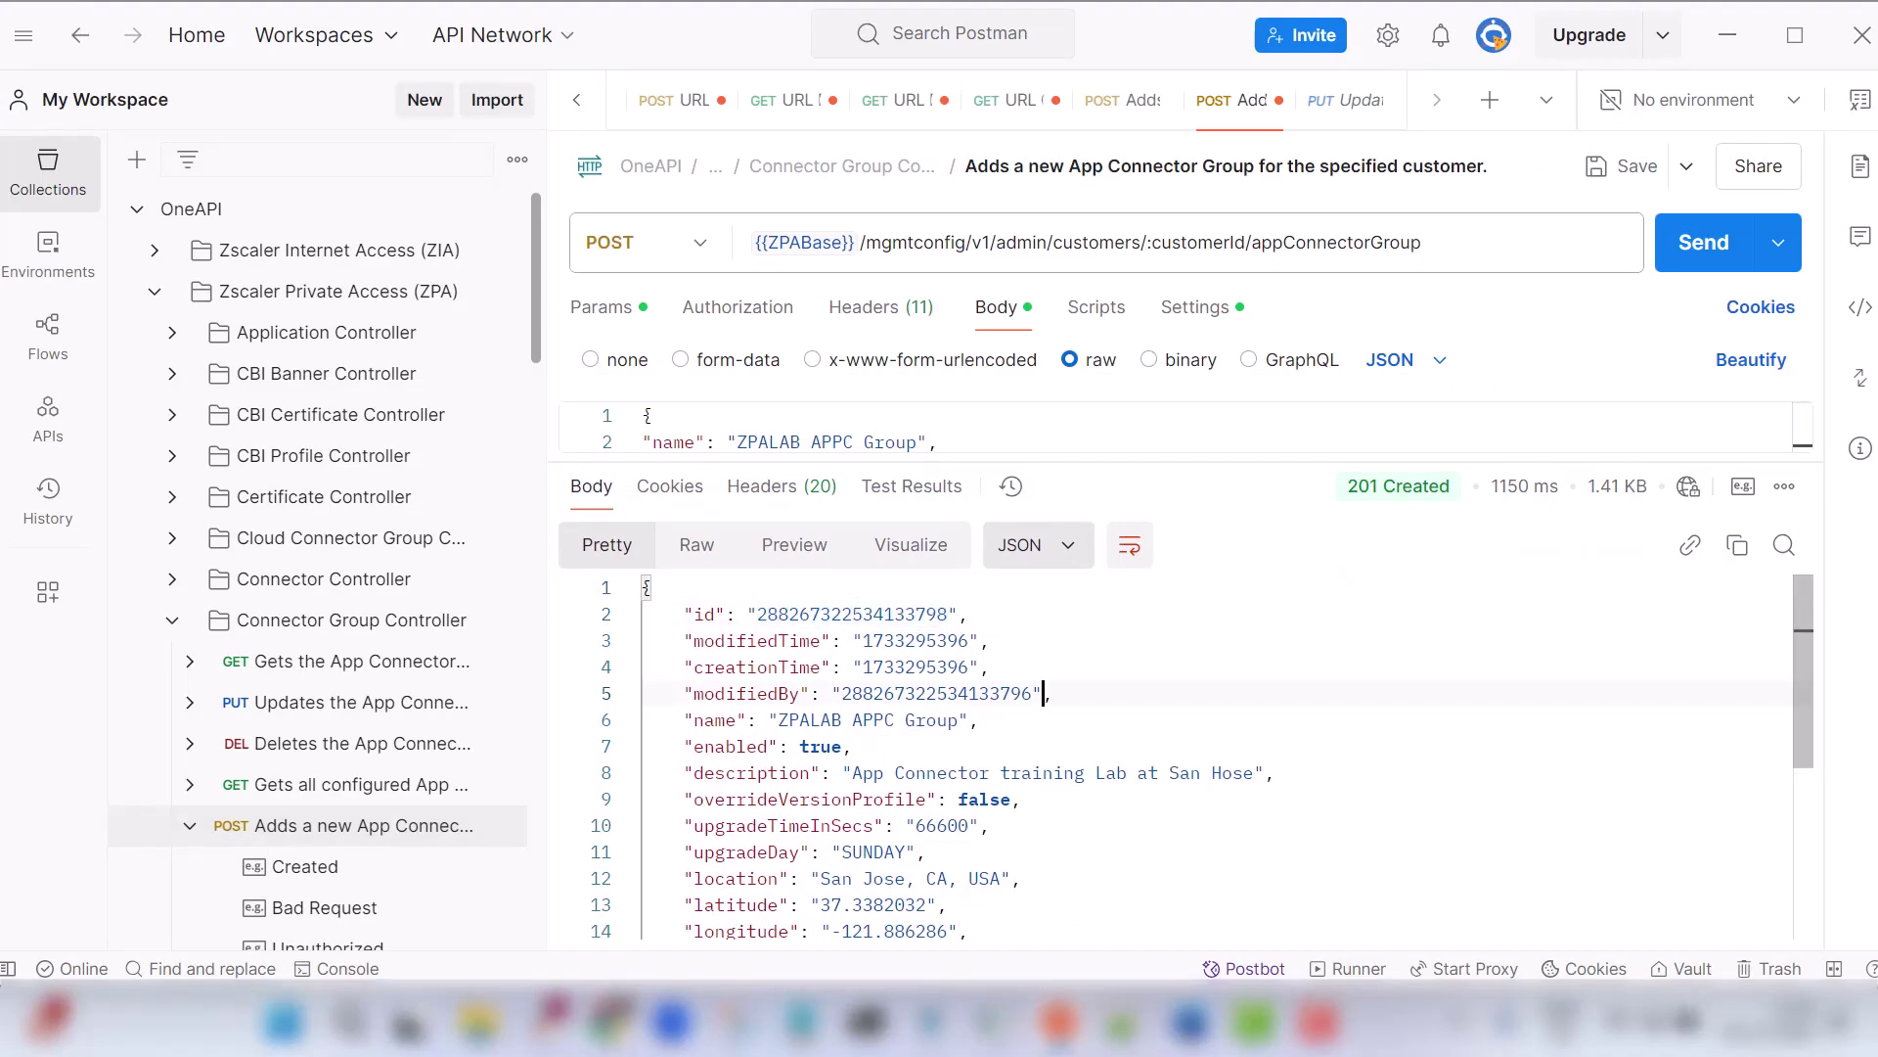
pyautogui.scroll(-2, 1201, 756)
pyautogui.scroll(-4, 1202, 756)
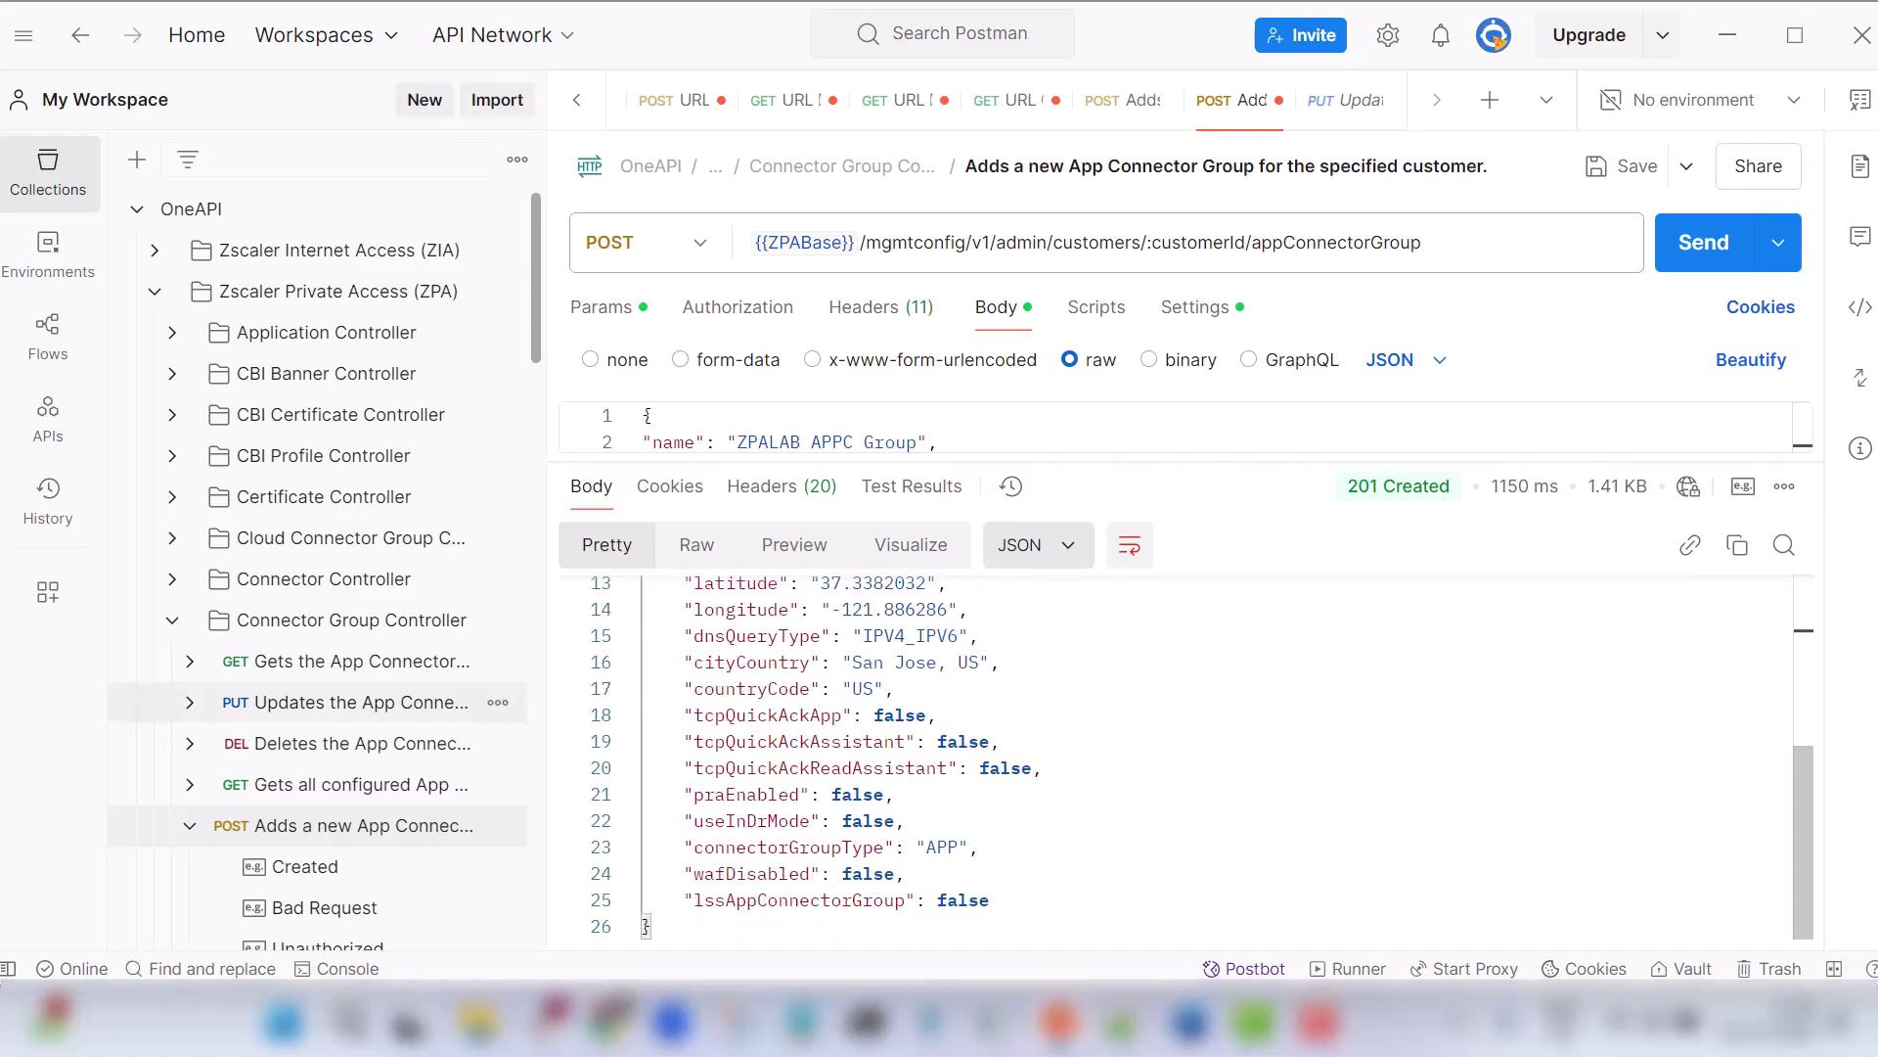
# Step: Open the PUT request that updates the App Connector Group details and look through its raw JSON body
pyautogui.click(352, 701)
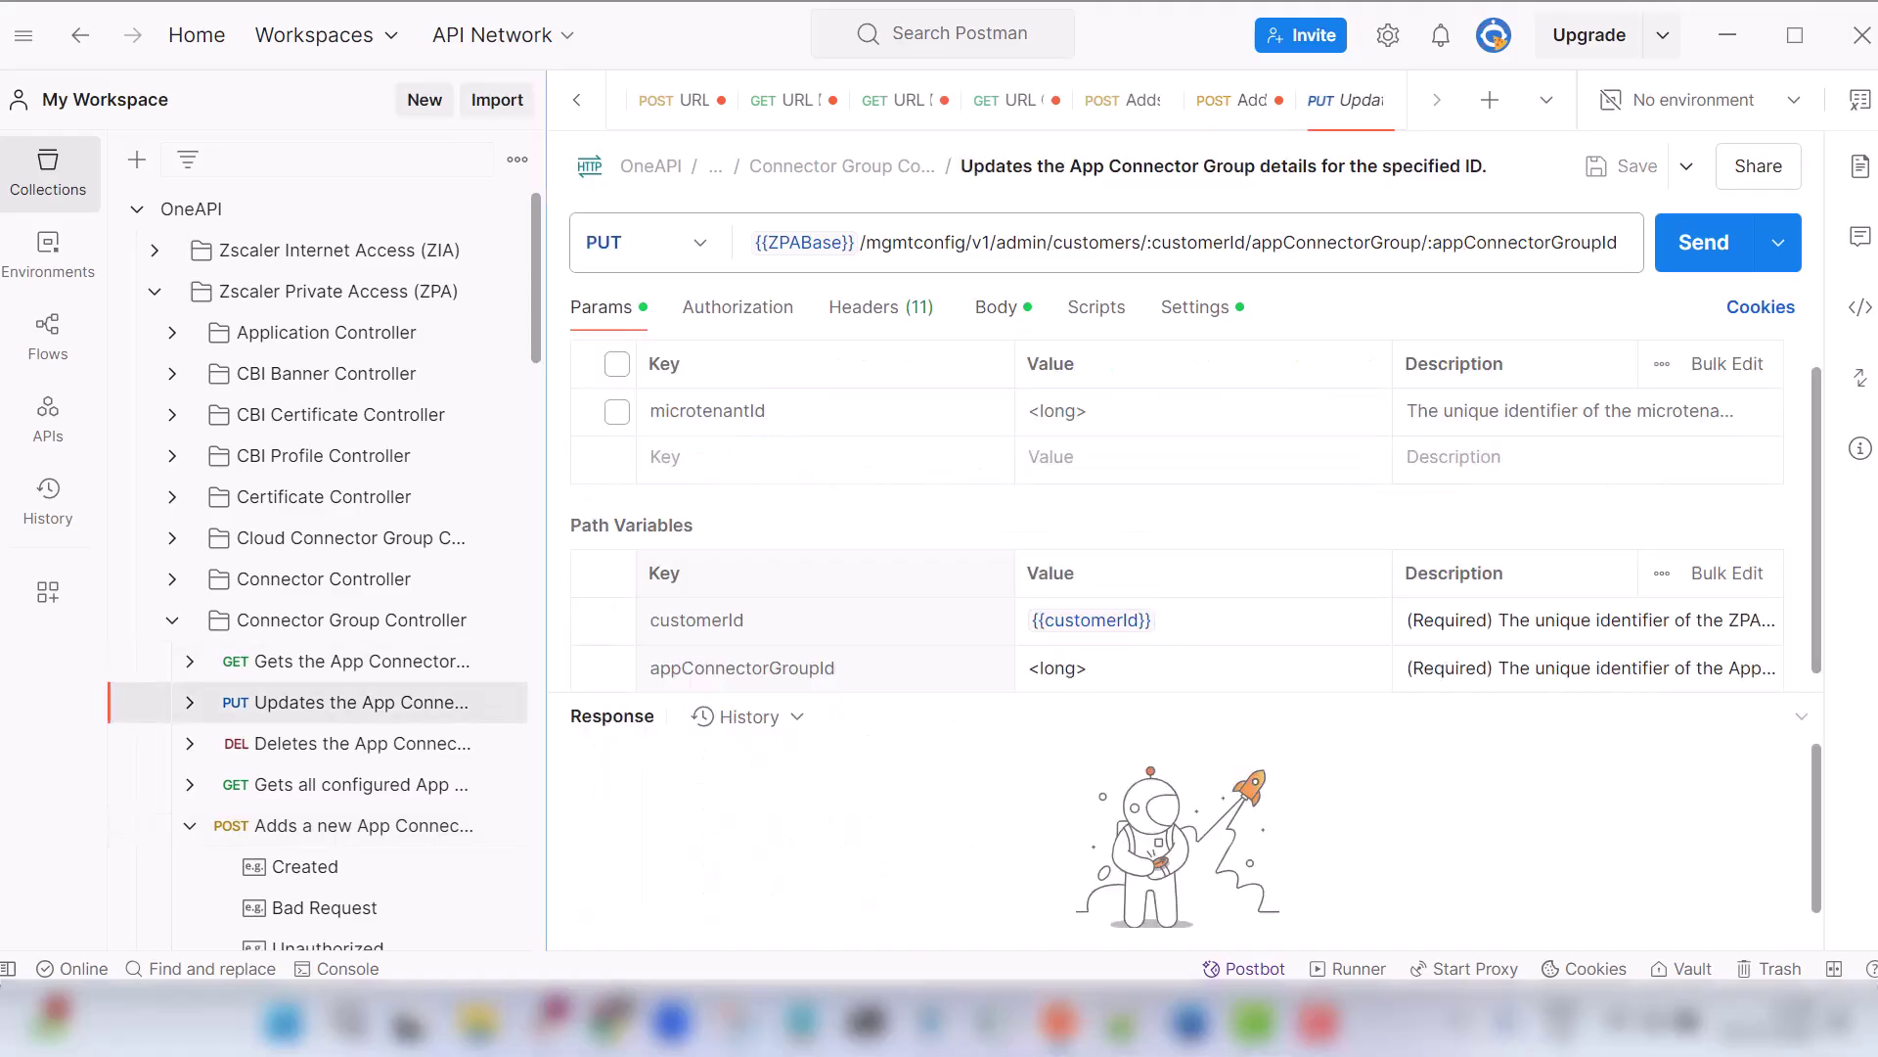
pyautogui.click(996, 308)
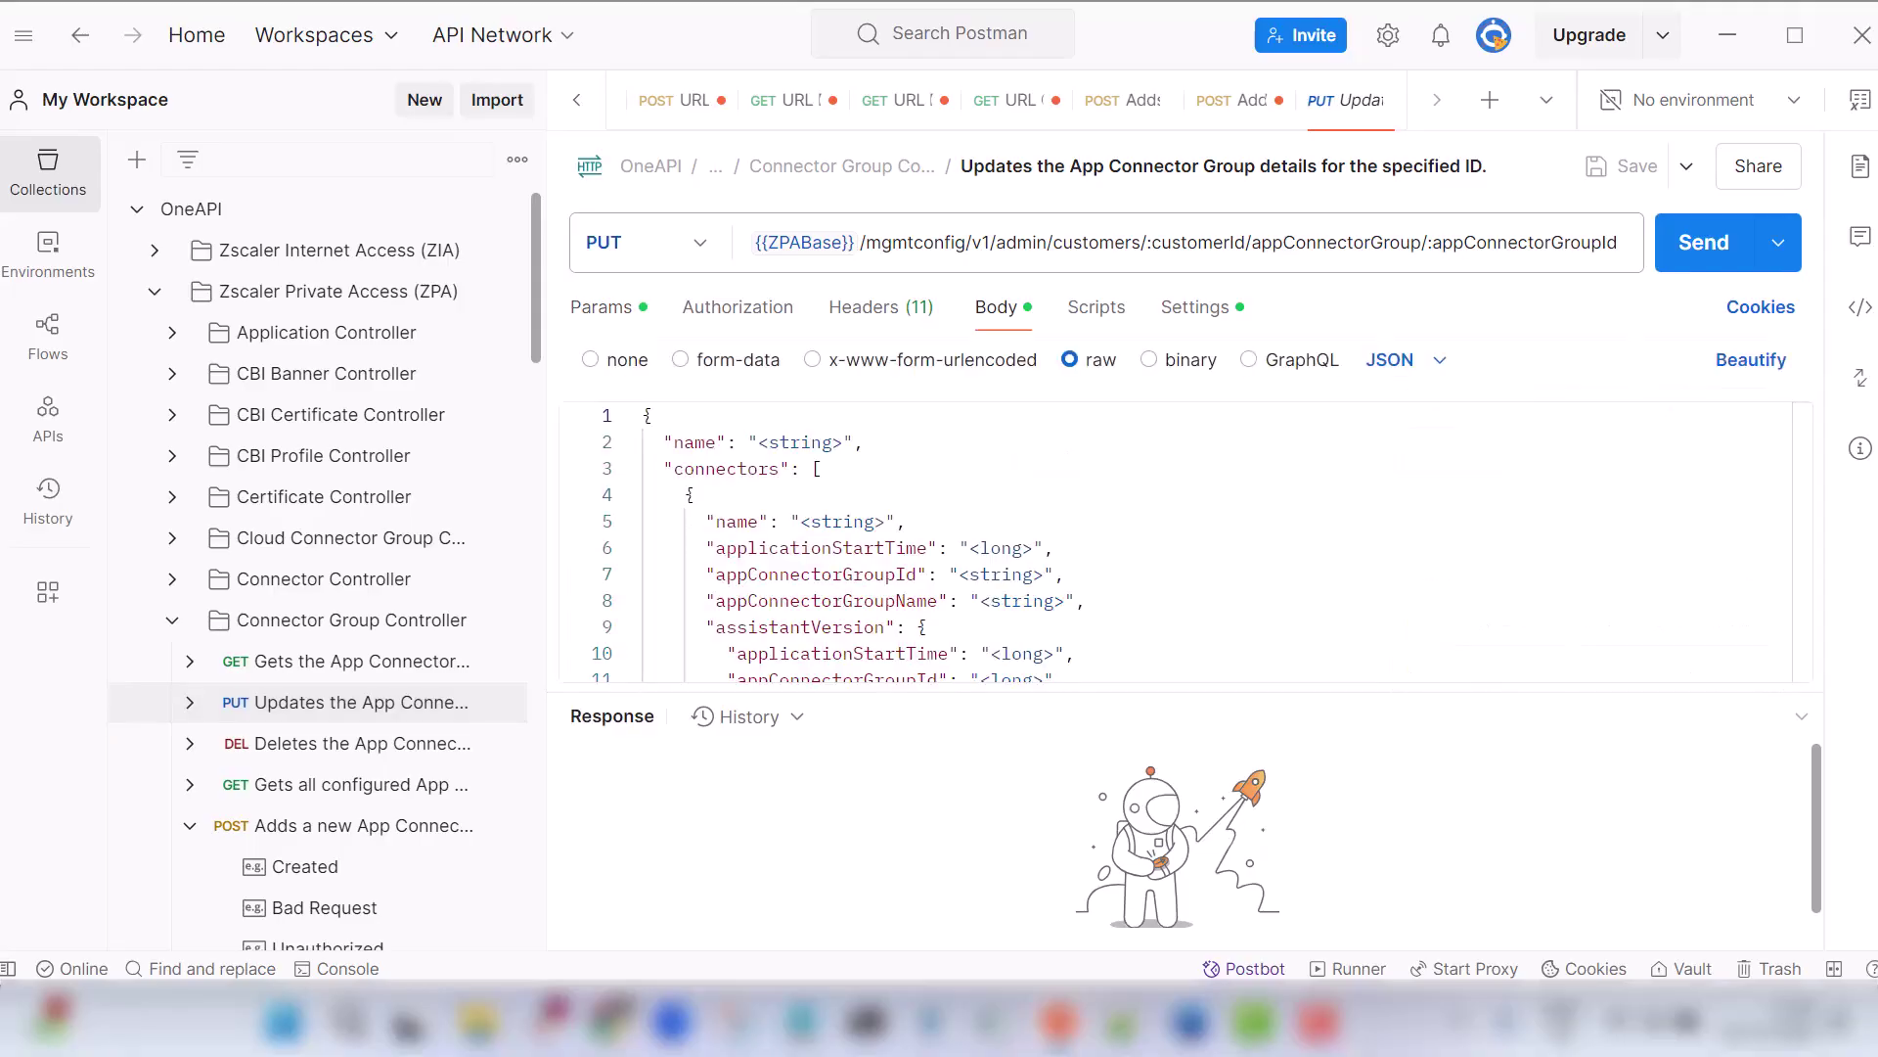
pyautogui.scroll(-10, 1174, 543)
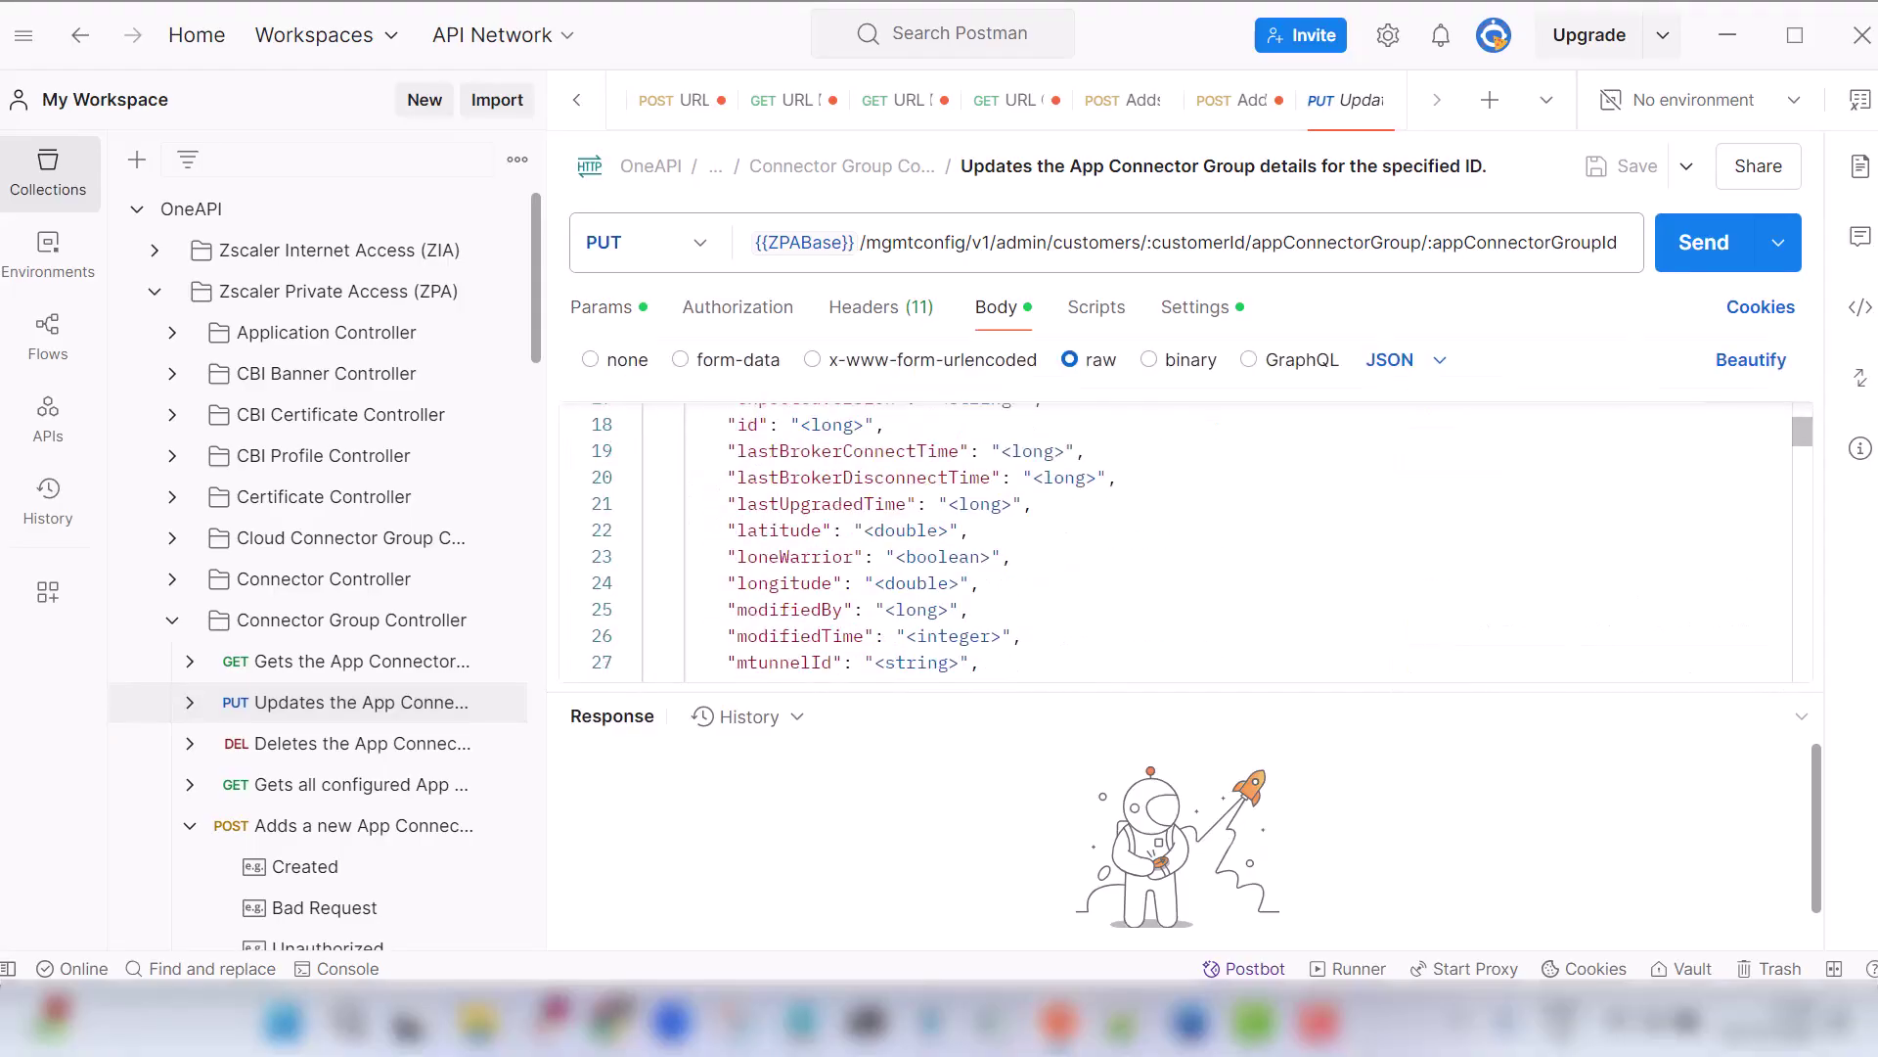
pyautogui.scroll(-10, 1174, 543)
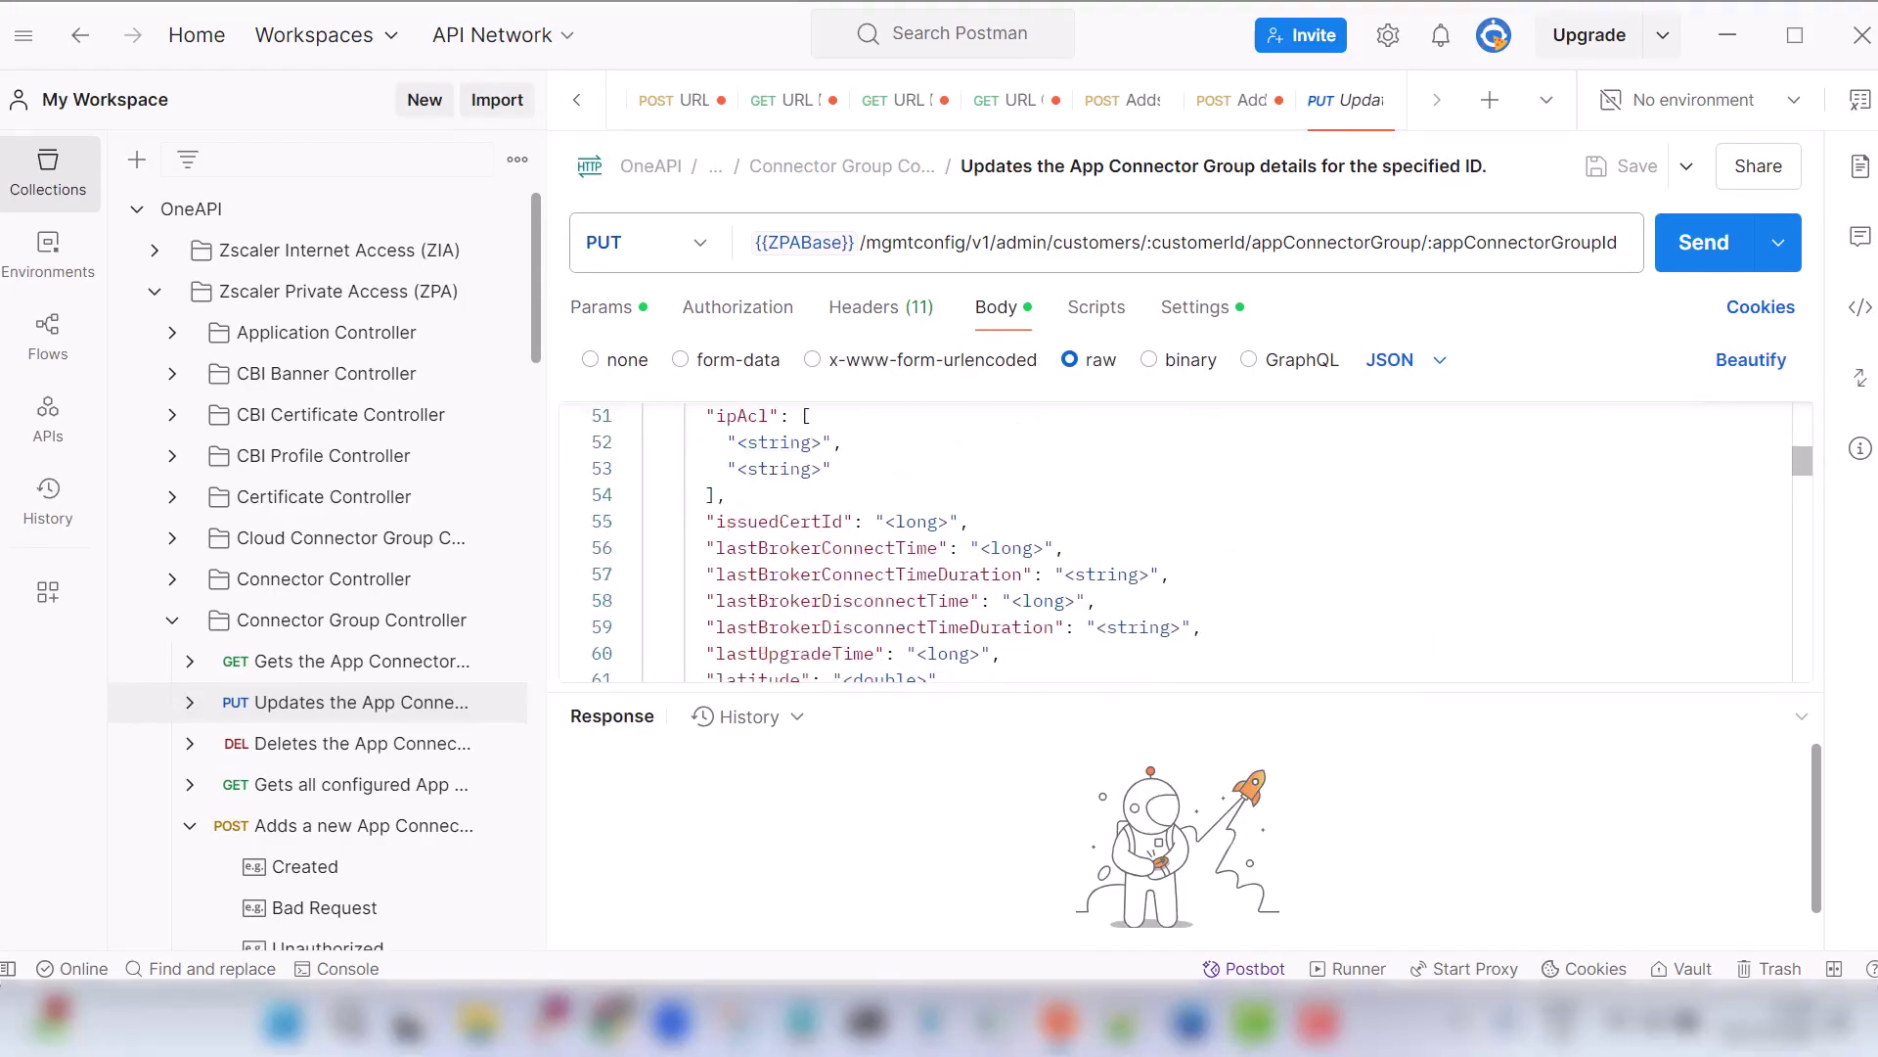